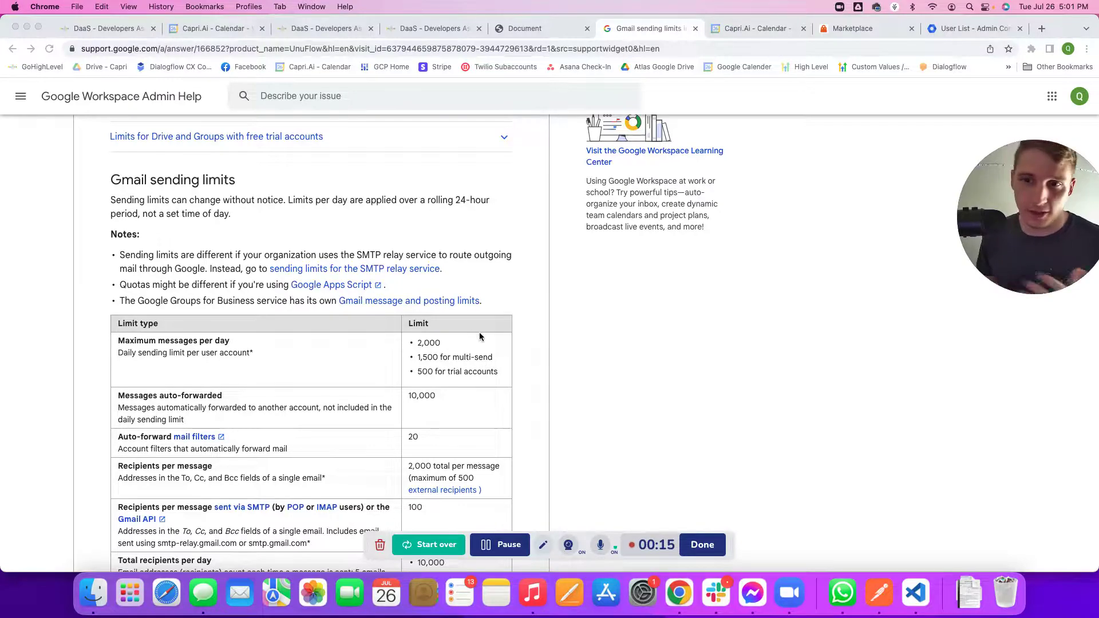
- Highlight the sending limits: per user account, 500 for trial accounts, 2,000 daily, SMTP relay note
{"action": "left_click", "coordinate": [421, 350]}
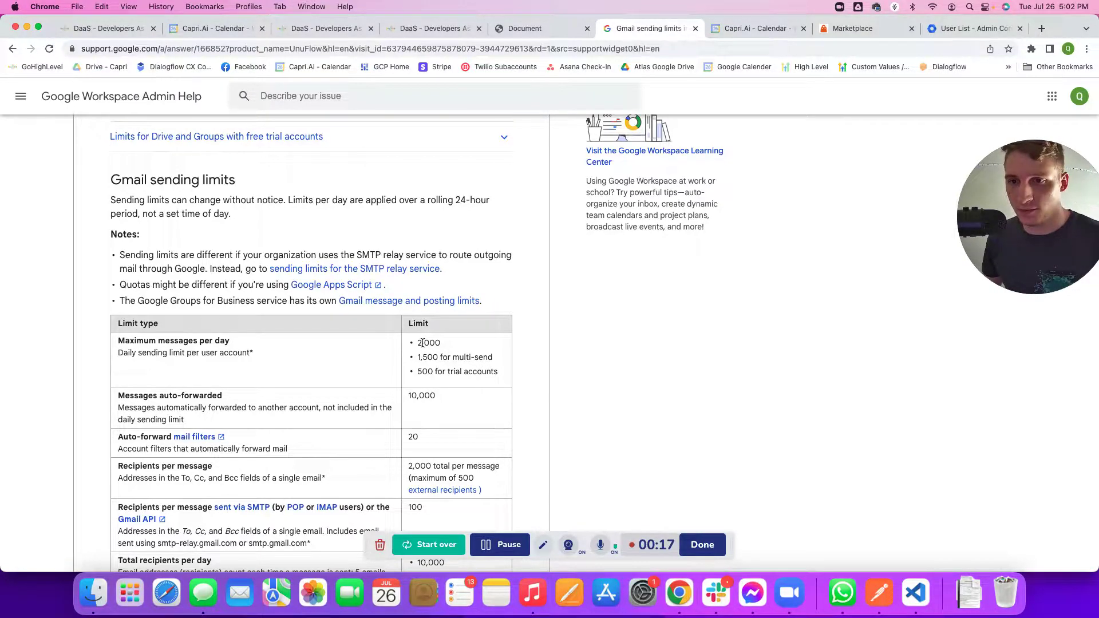
{"action": "left_click_drag", "start_coordinate": [201, 353], "coordinate": [250, 352]}
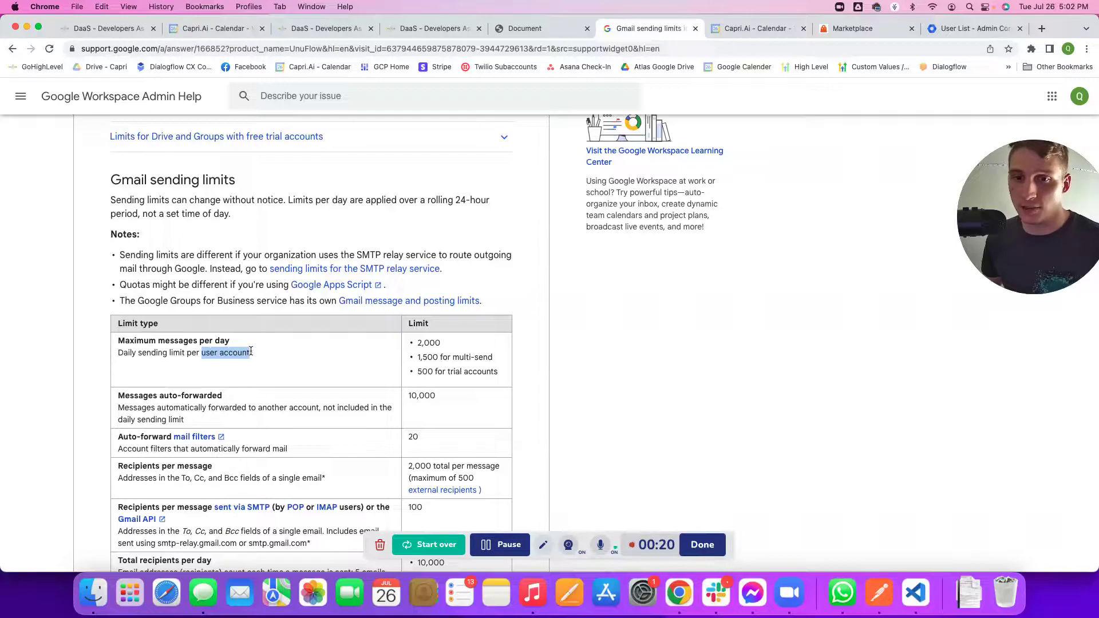
{"action": "left_click", "coordinate": [417, 376]}
{"action": "left_click_drag", "start_coordinate": [417, 372], "coordinate": [489, 376]}
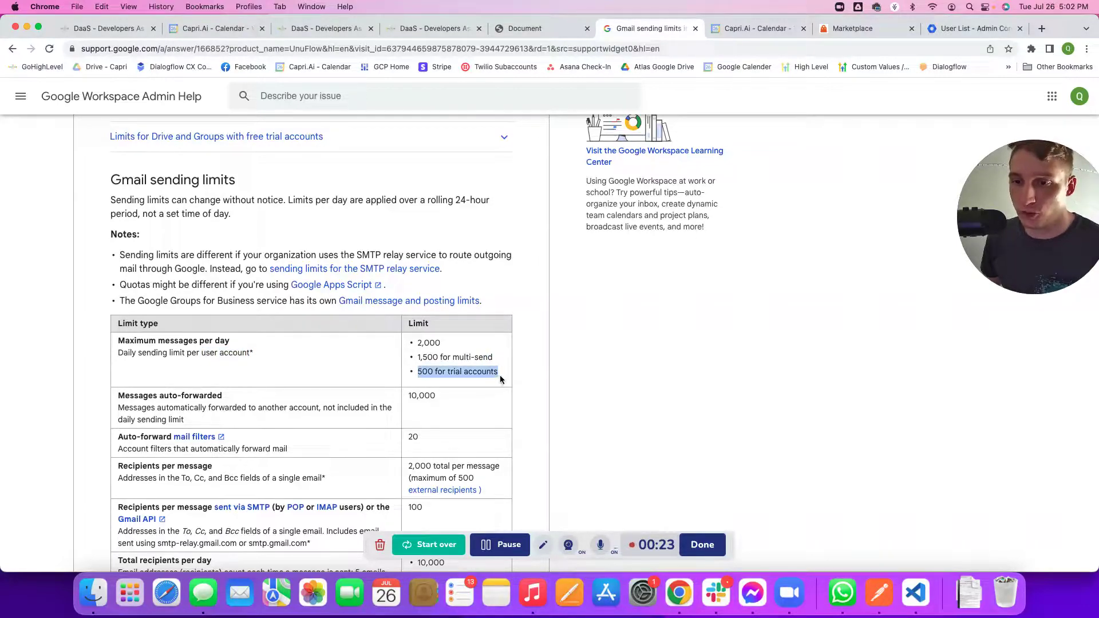
{"action": "left_click", "coordinate": [499, 375]}
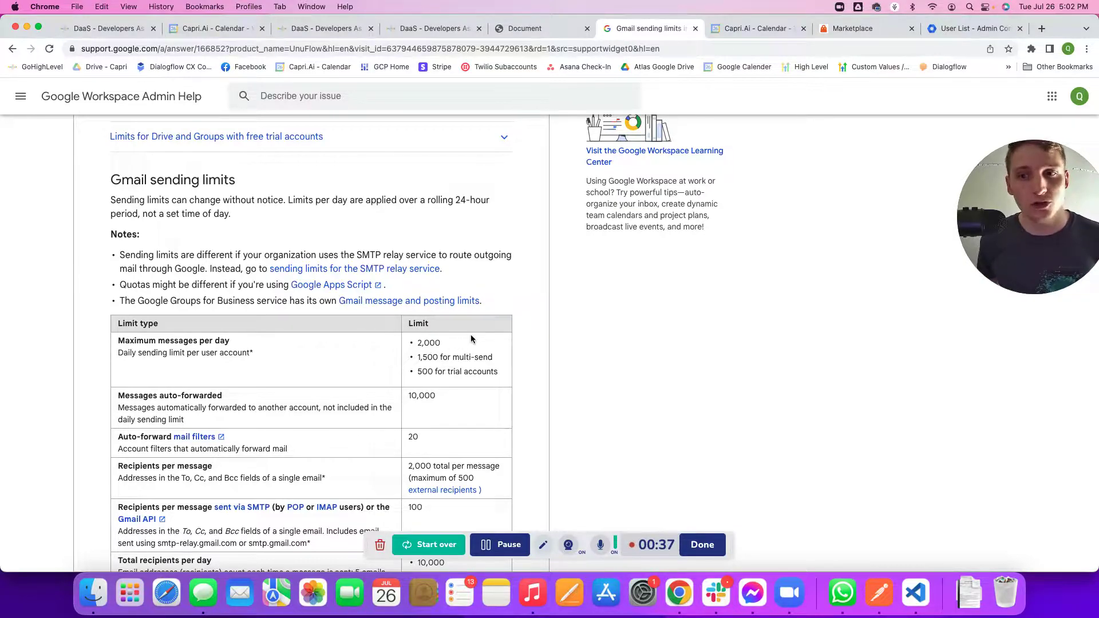
{"action": "double_click", "coordinate": [418, 343]}
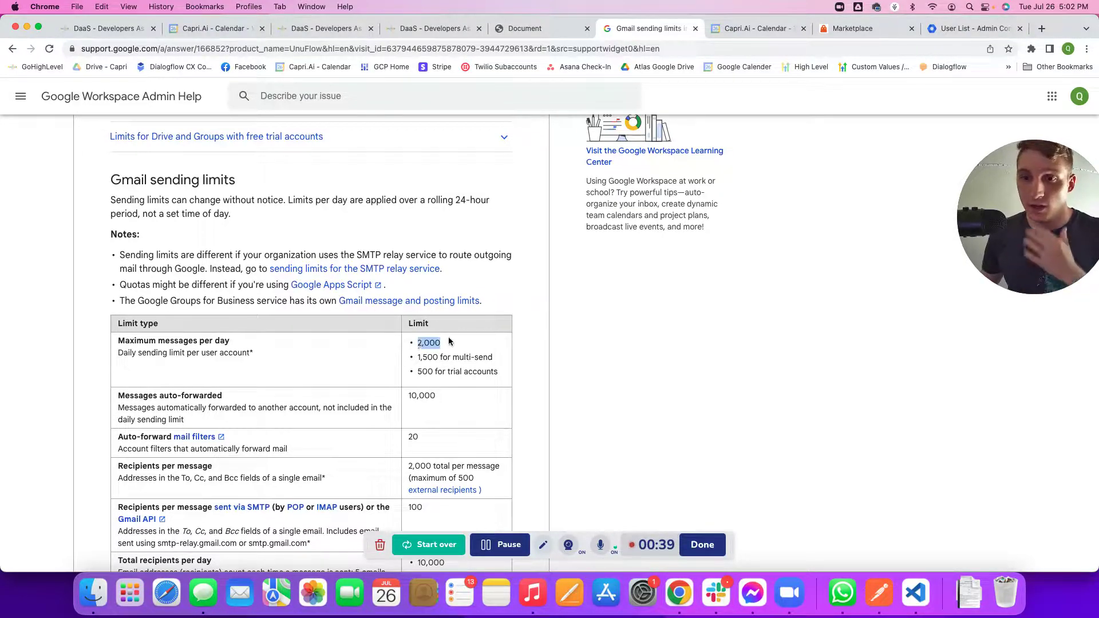
{"action": "triple_click", "coordinate": [498, 258]}
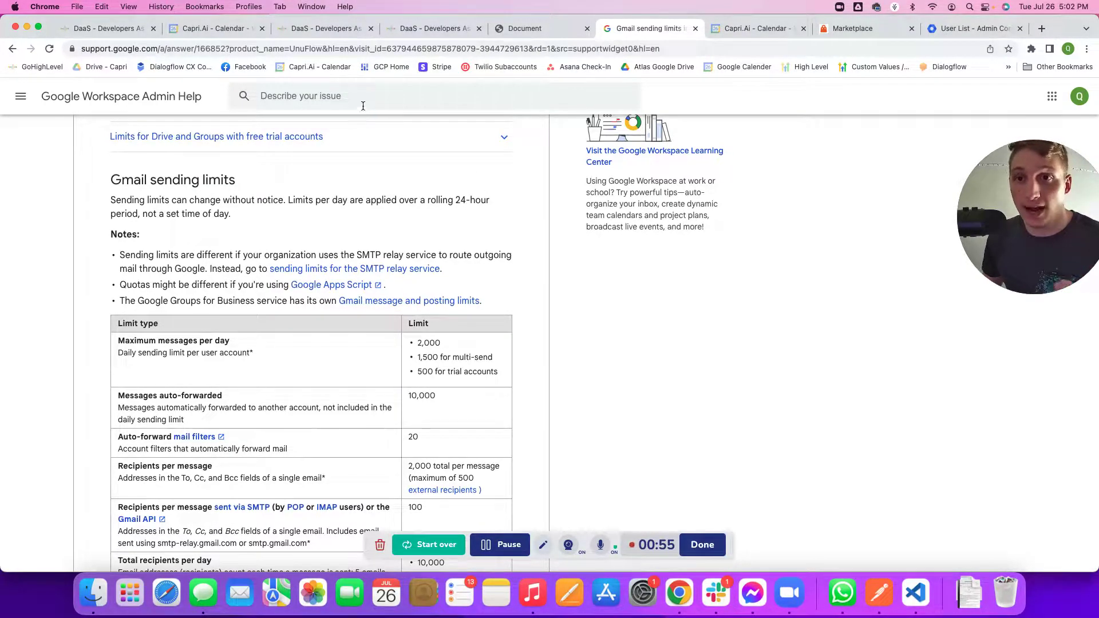
- In the Outreach Campaign - Template workflow, inspect the Webhook step's settings, then close them
{"action": "left_click", "coordinate": [315, 32]}
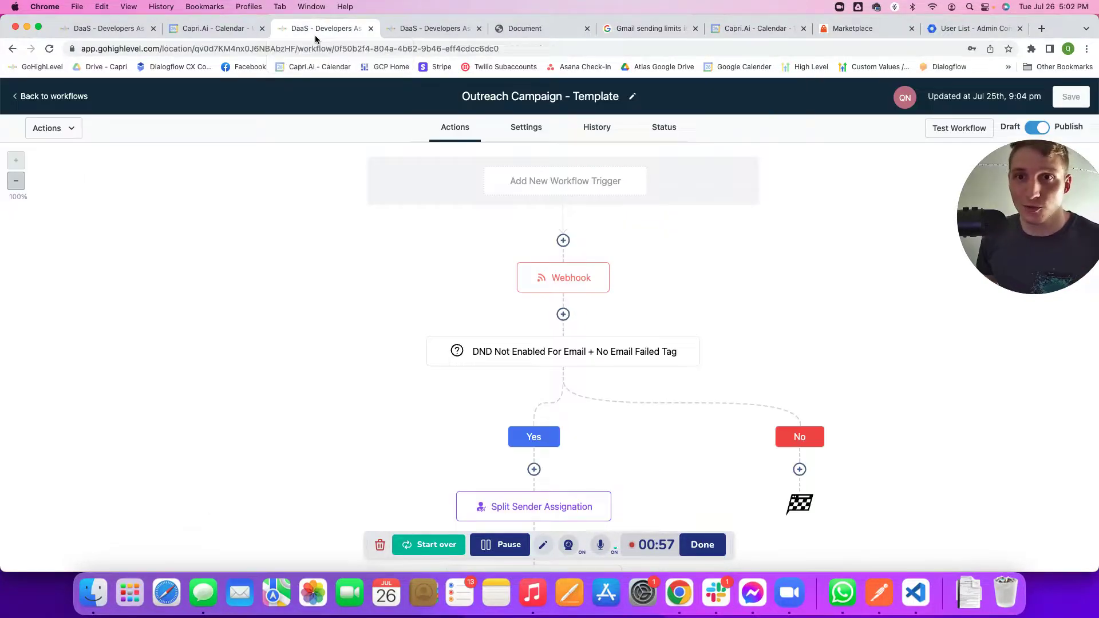
{"action": "scroll", "coordinate": [401, 314], "scroll_direction": "down", "scroll_amount": 1}
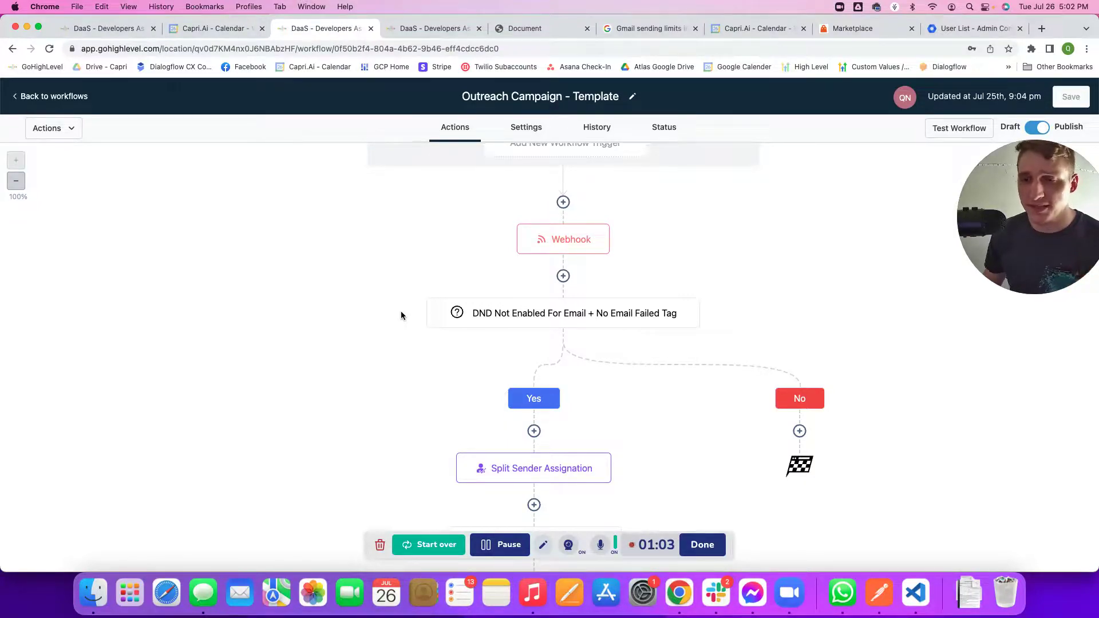
{"action": "scroll", "coordinate": [401, 314], "scroll_direction": "down", "scroll_amount": 1}
{"action": "scroll", "coordinate": [401, 314], "scroll_direction": "up", "scroll_amount": 2}
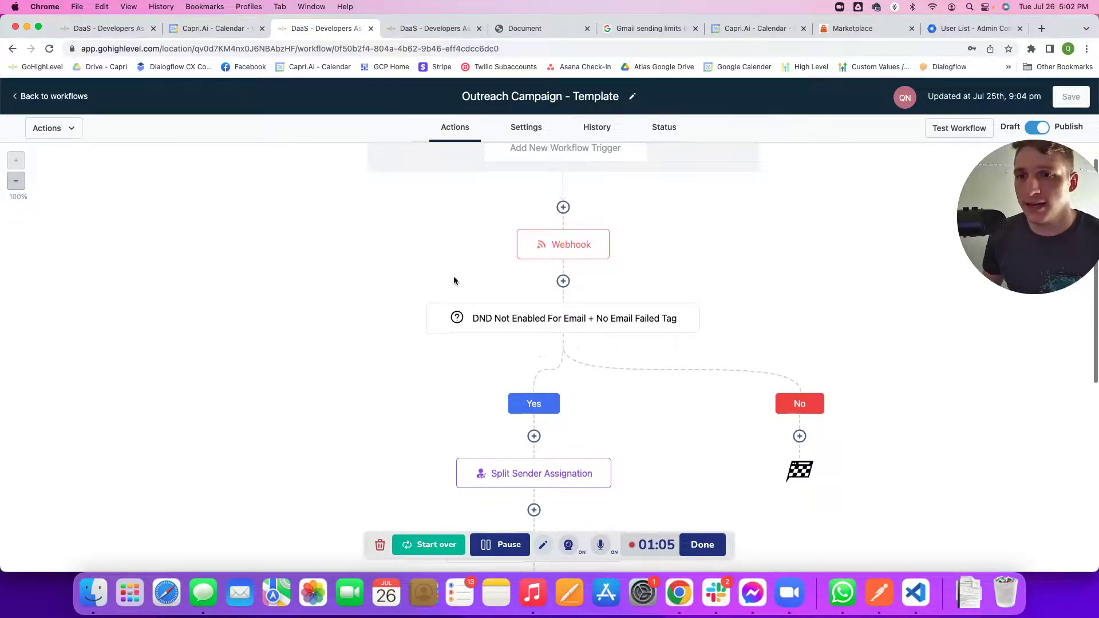
{"action": "left_click", "coordinate": [541, 248]}
{"action": "left_click_drag", "start_coordinate": [1033, 213], "coordinate": [222, 199]}
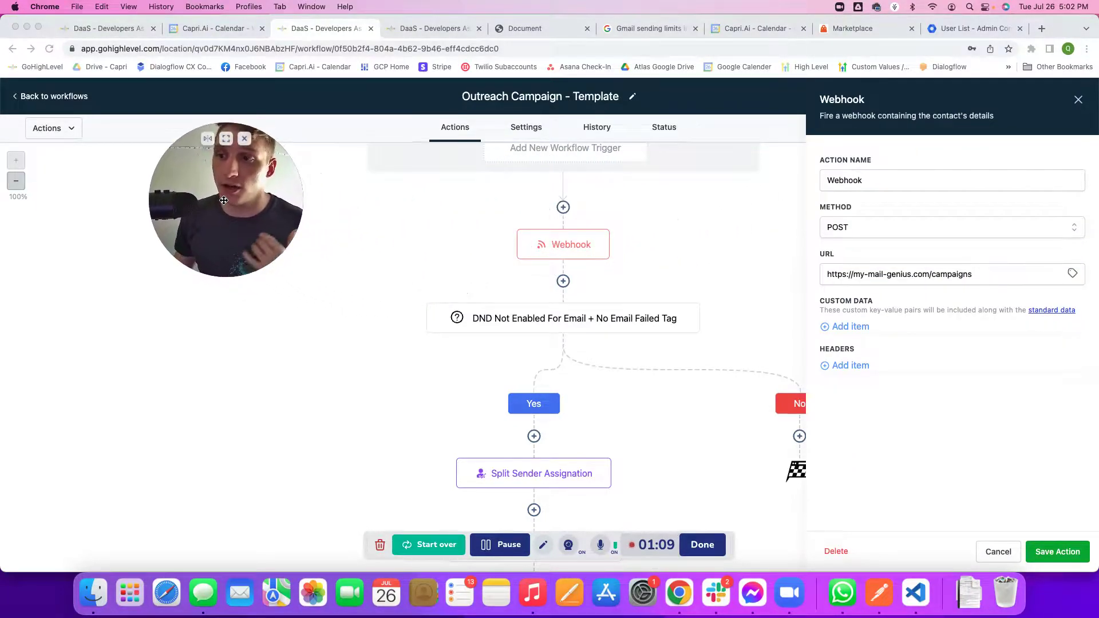
{"action": "left_click", "coordinate": [1077, 113]}
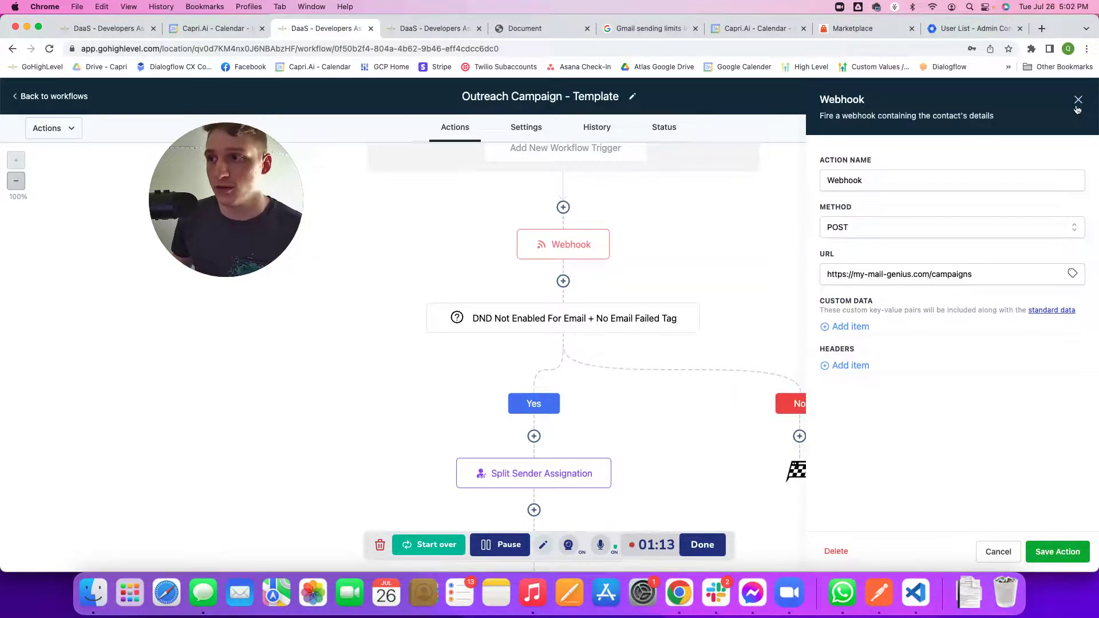
{"action": "left_click", "coordinate": [1077, 104]}
- Show the Split Sender Assignation step's user-assignment settings
{"action": "scroll", "coordinate": [674, 363], "scroll_direction": "down", "scroll_amount": 2}
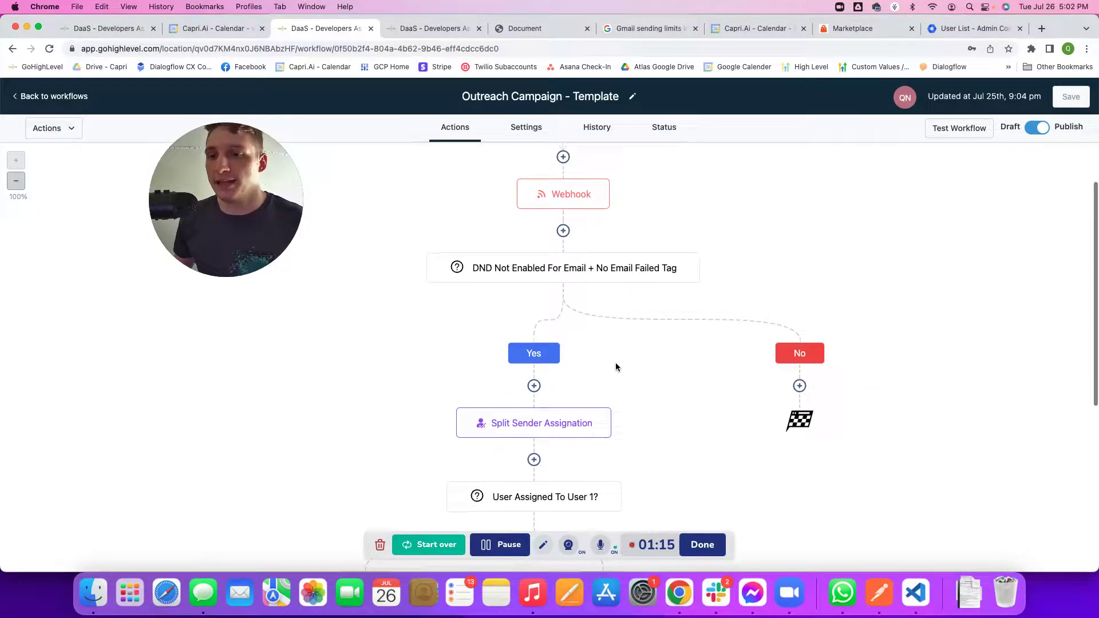
{"action": "scroll", "coordinate": [616, 366], "scroll_direction": "down", "scroll_amount": 5}
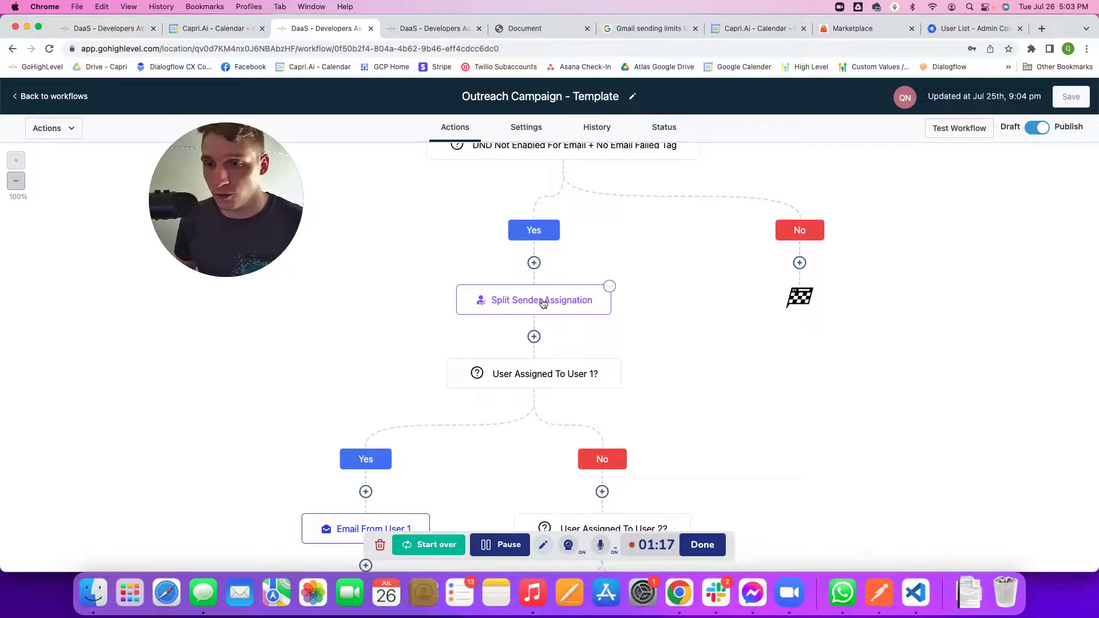
{"action": "left_click", "coordinate": [543, 303]}
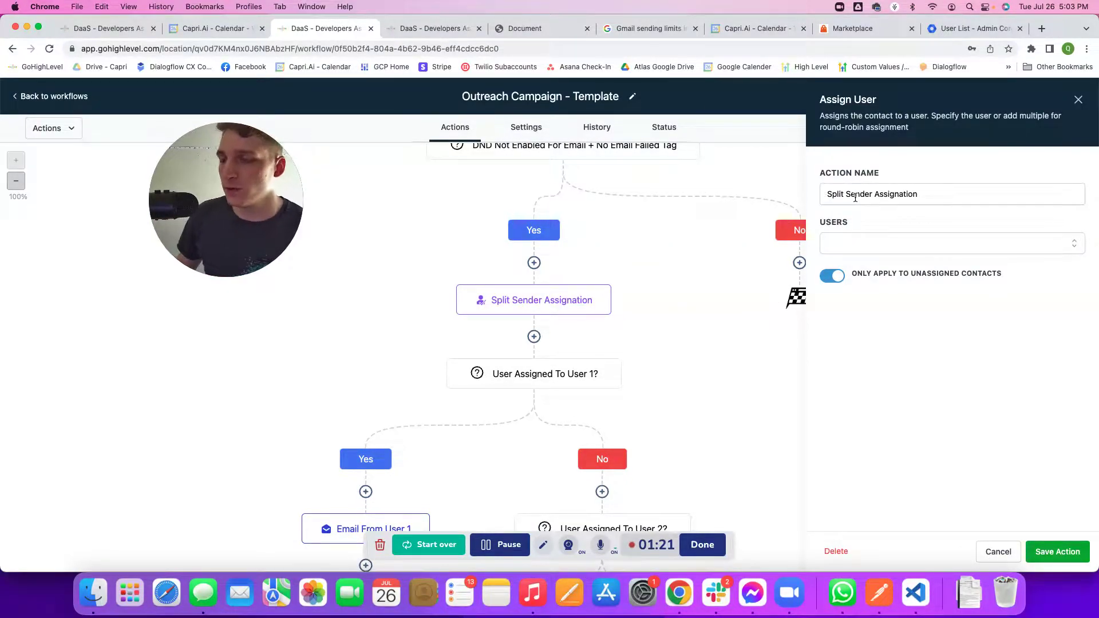
{"action": "left_click", "coordinate": [444, 28]}
- Check the MMG Knowledge Hub Announcement workflow's Assign User split, two users with equal traffic
{"action": "left_click", "coordinate": [112, 36]}
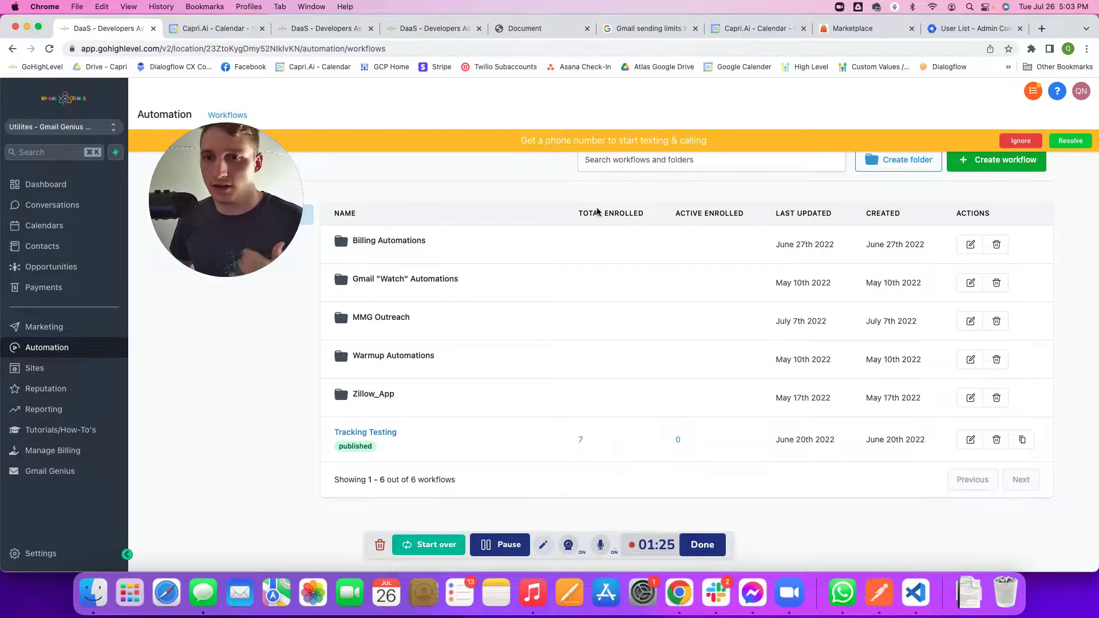
{"action": "left_click", "coordinate": [496, 528]}
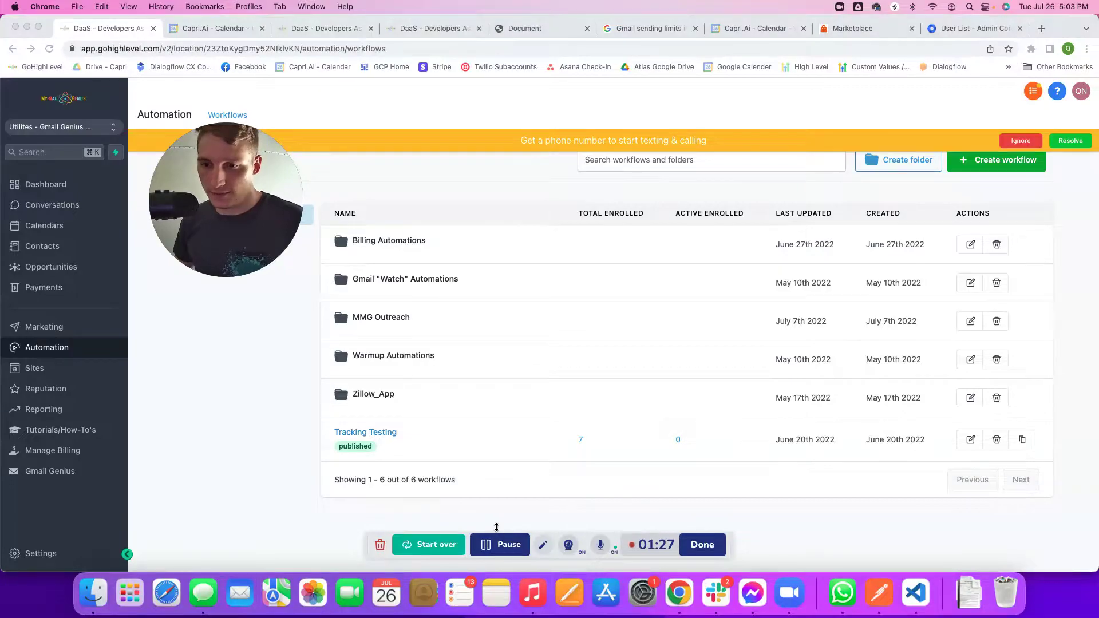
{"action": "left_click", "coordinate": [505, 544]}
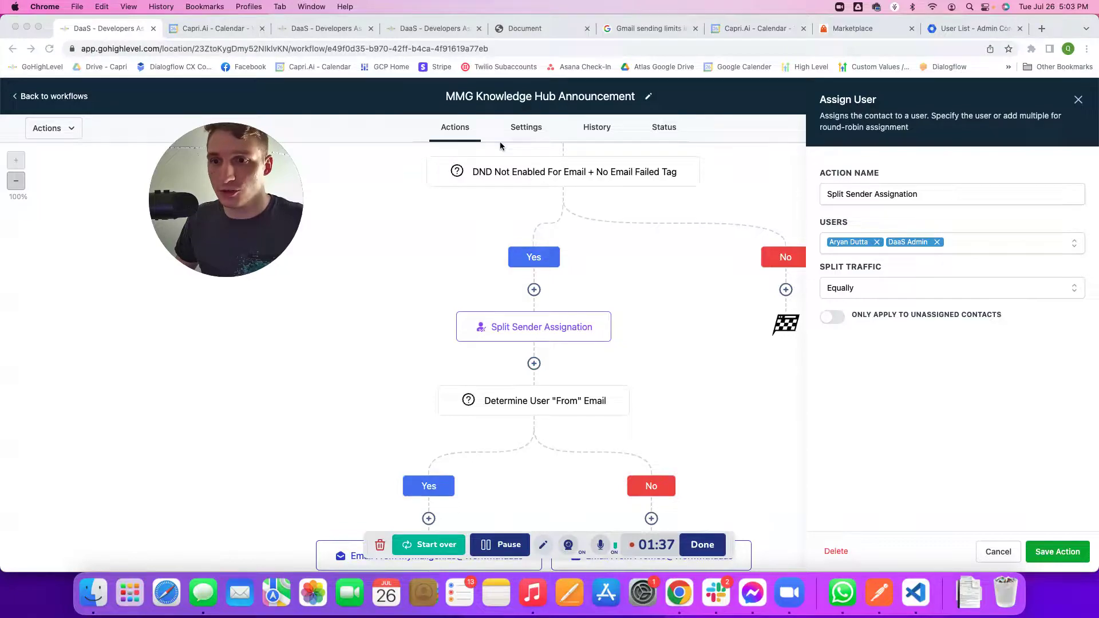
{"action": "scroll", "coordinate": [618, 306], "scroll_direction": "down", "scroll_amount": 3}
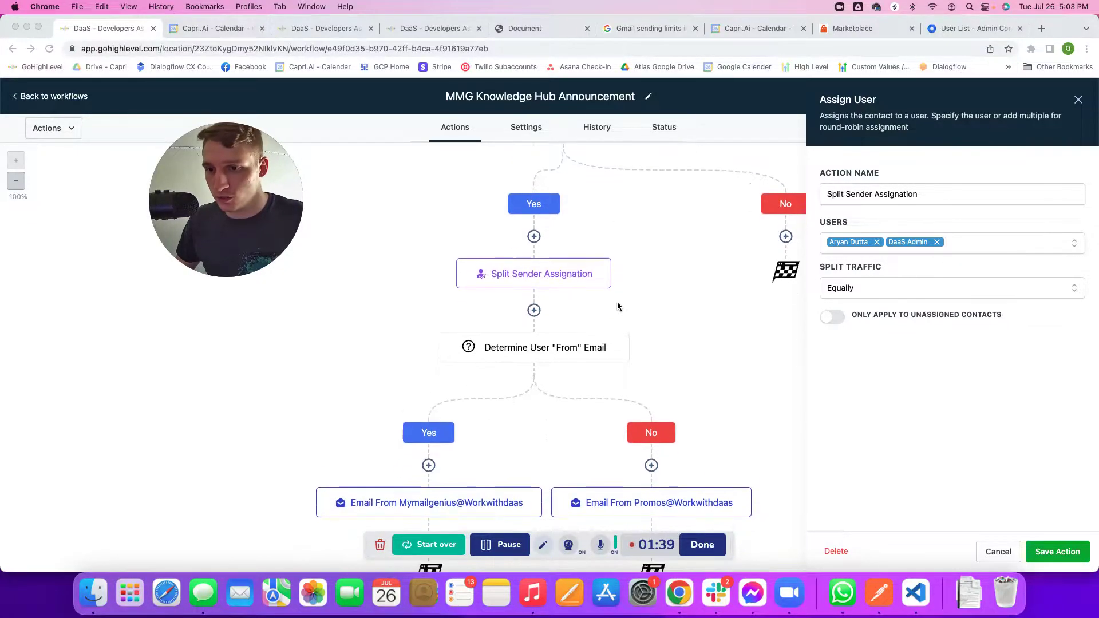
{"action": "left_click", "coordinate": [341, 29]}
- Compare the User Assigned To User 1? condition with MMG's Determine User "From" Email condition
{"action": "scroll", "coordinate": [571, 371], "scroll_direction": "down", "scroll_amount": 3}
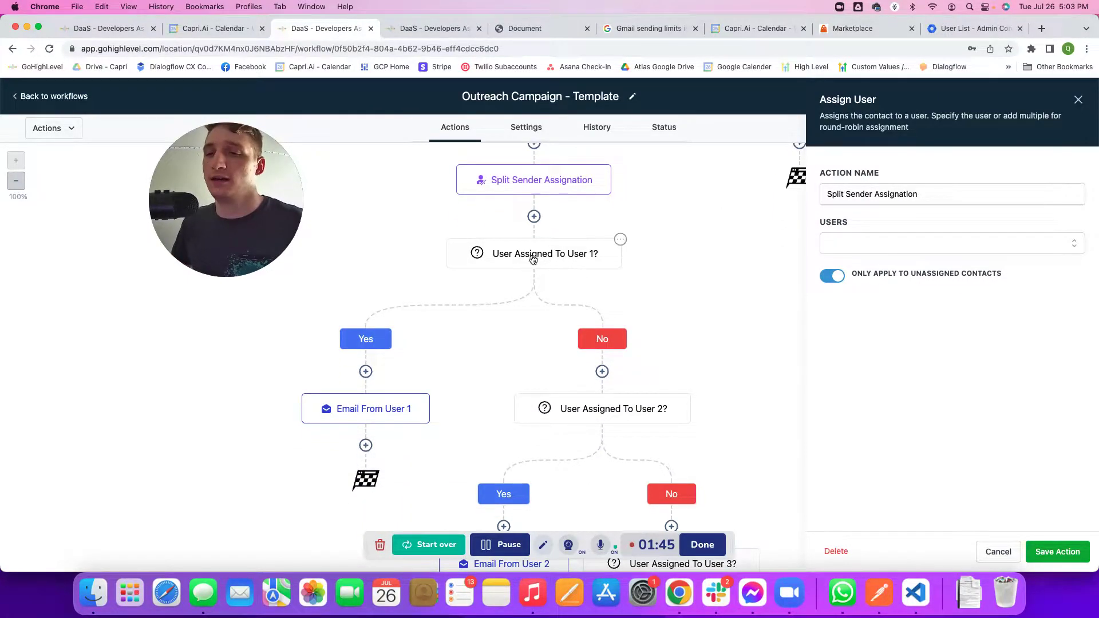
{"action": "left_click", "coordinate": [531, 261]}
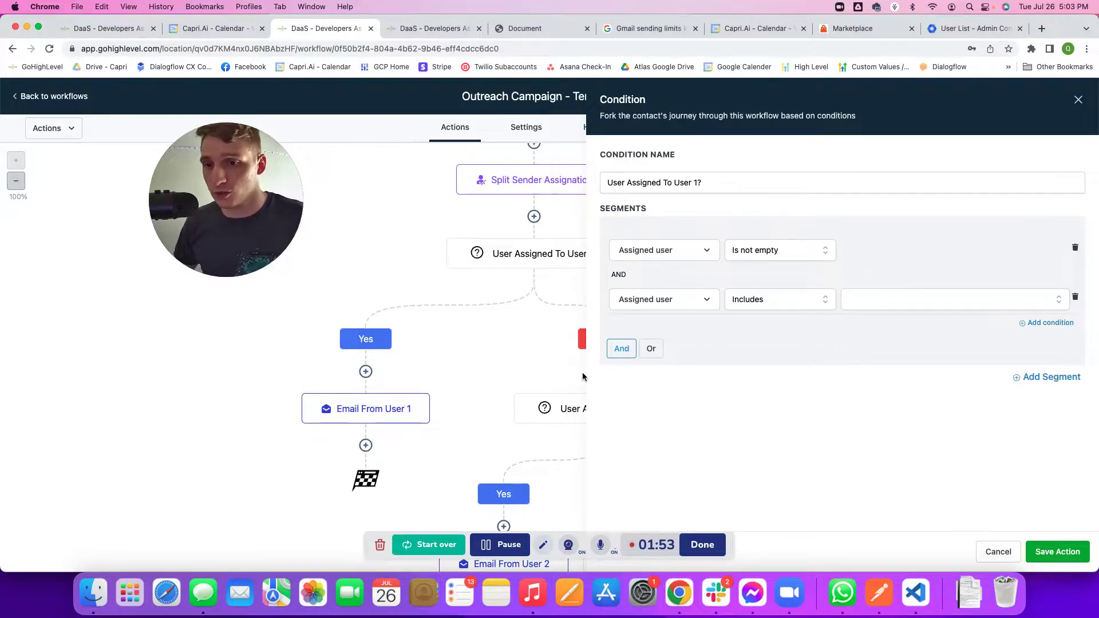
{"action": "left_click", "coordinate": [106, 28]}
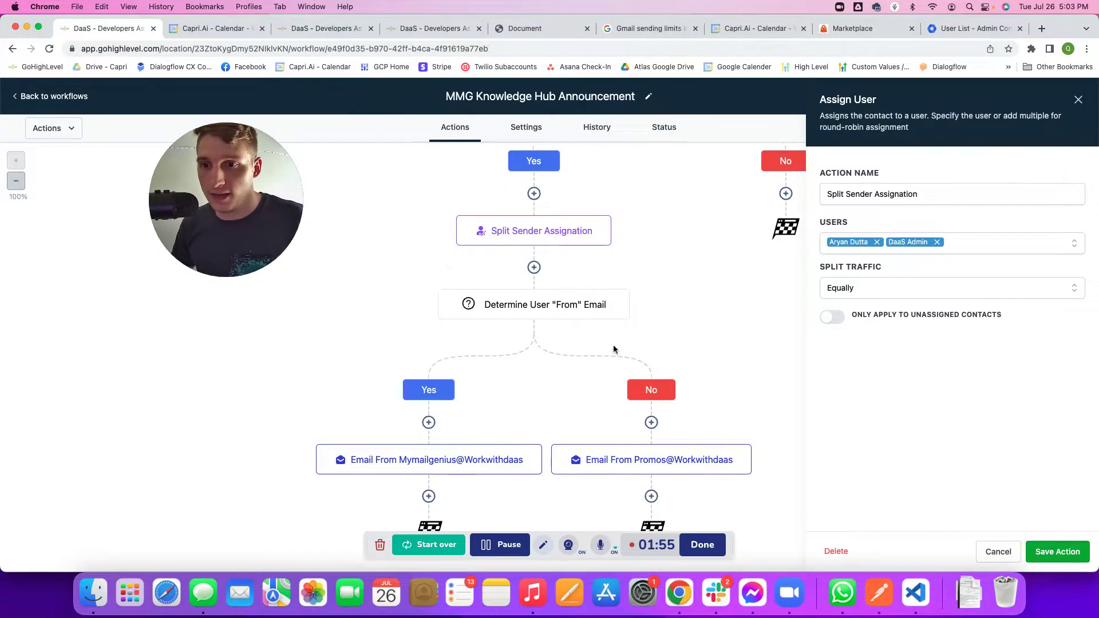
{"action": "left_click", "coordinate": [466, 465]}
{"action": "left_click", "coordinate": [504, 302]}
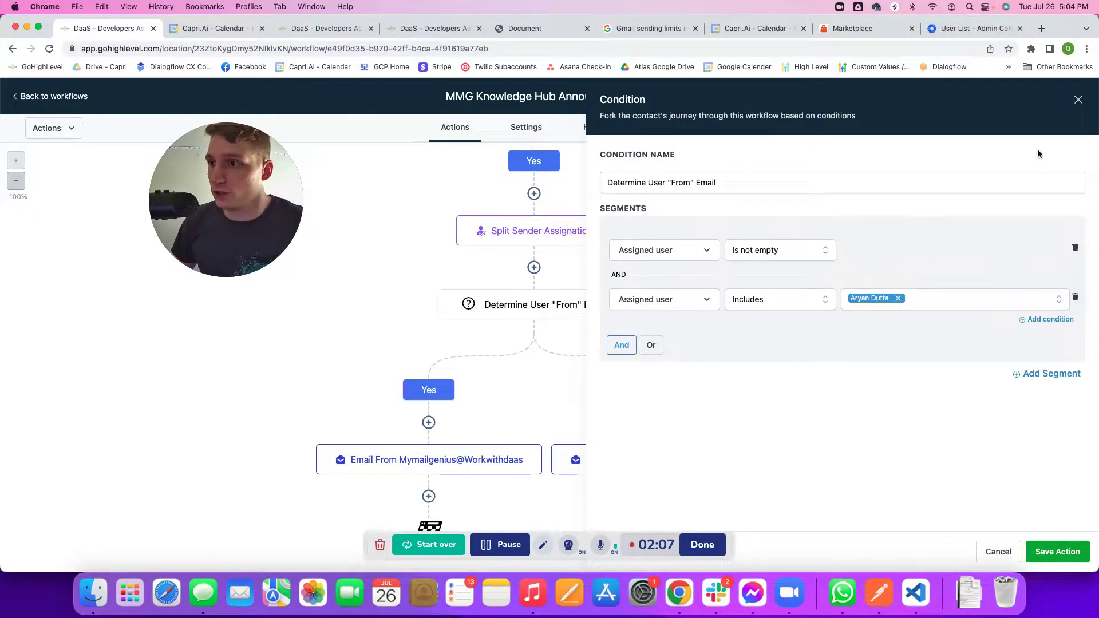
{"action": "left_click", "coordinate": [1078, 100]}
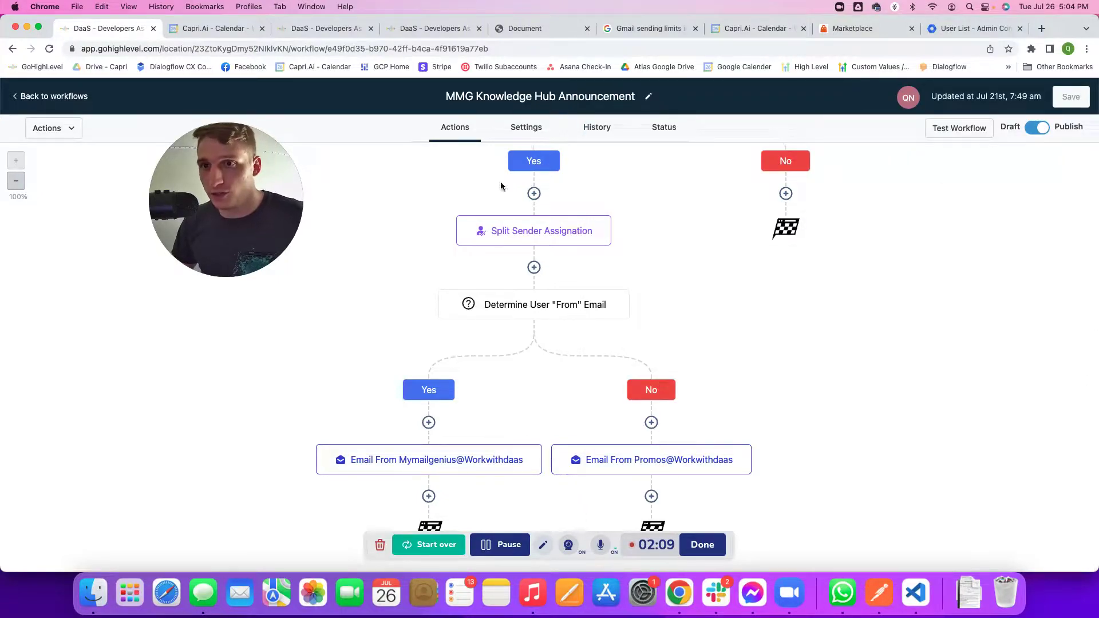
{"action": "key", "text": "super+3"}
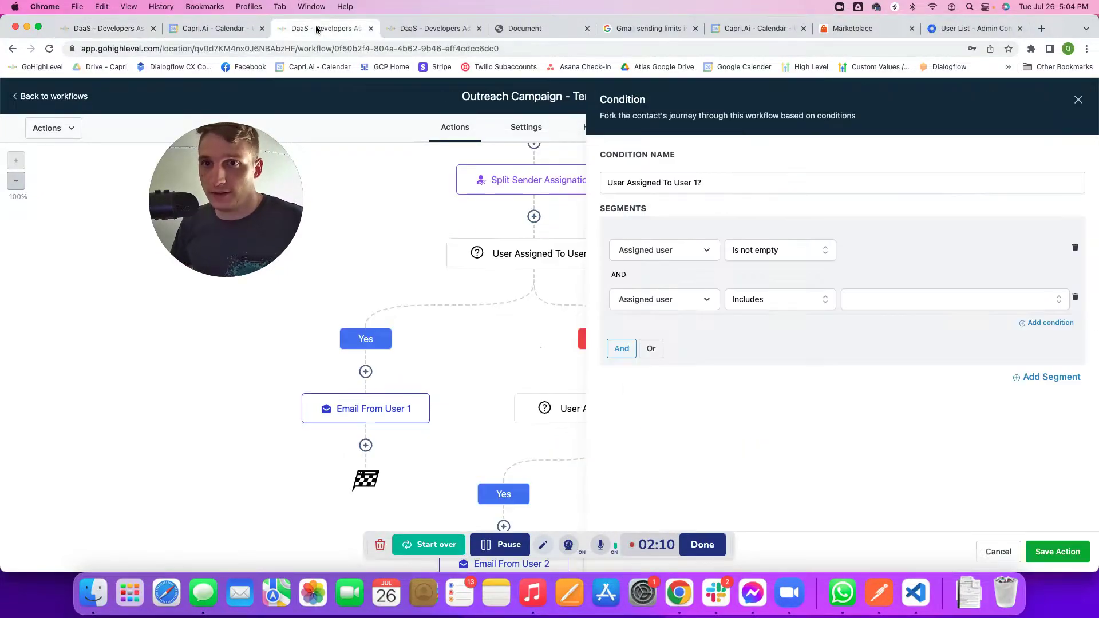
{"action": "left_click", "coordinate": [381, 404]}
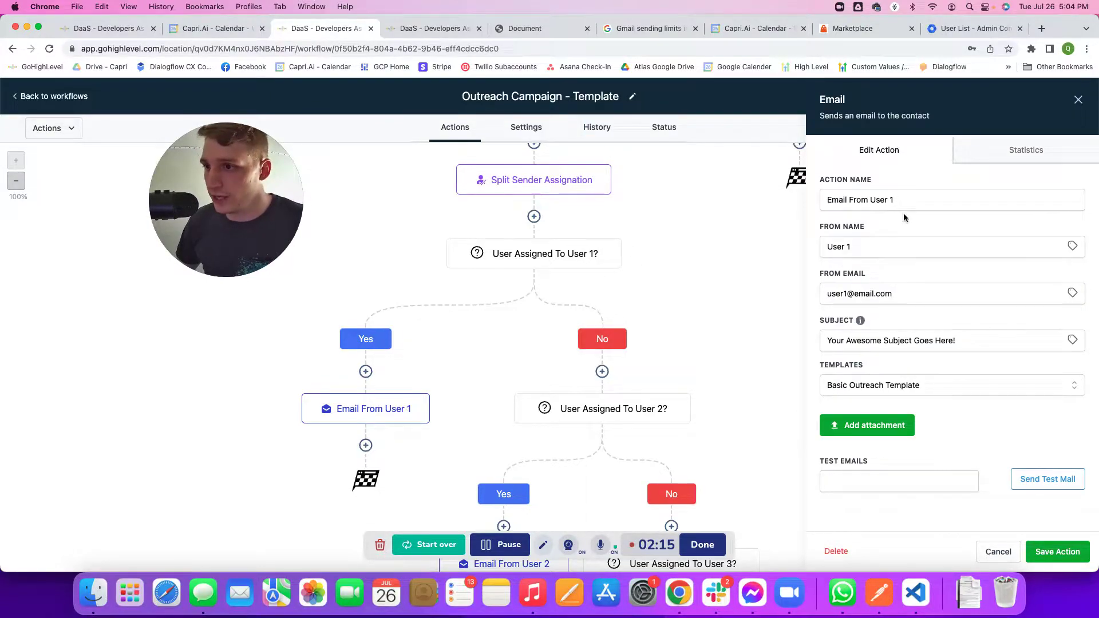
- Review Email From User 1's sender name, sender email, subject and Basic Outreach Template selection
{"action": "left_click_drag", "start_coordinate": [894, 292], "coordinate": [824, 294]}
{"action": "left_click_drag", "start_coordinate": [860, 244], "coordinate": [824, 246]}
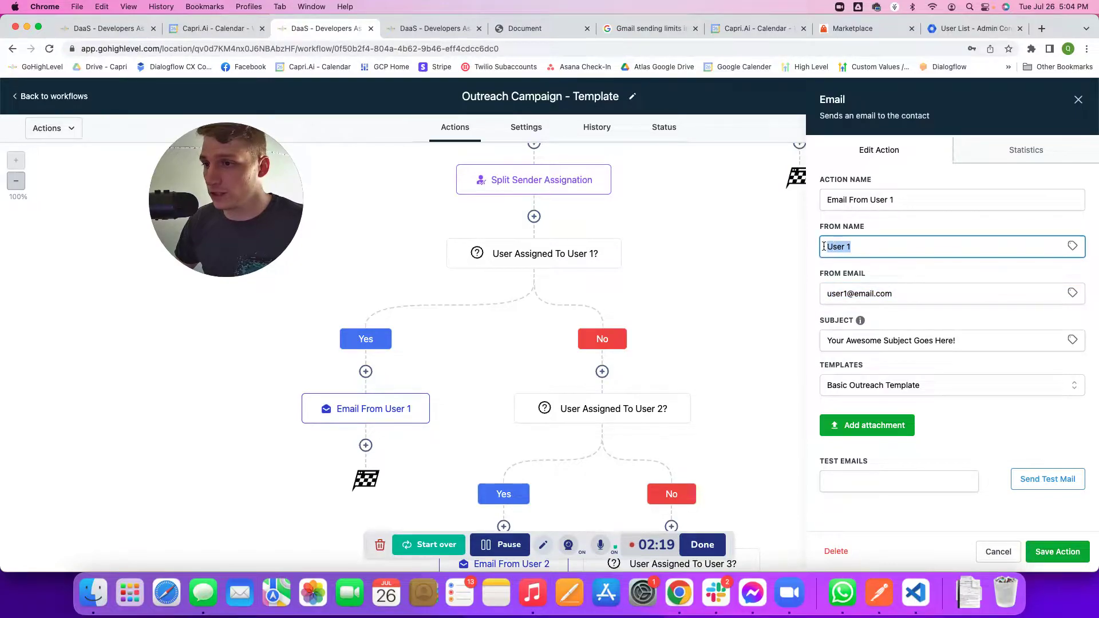
{"action": "key", "text": "Left"}
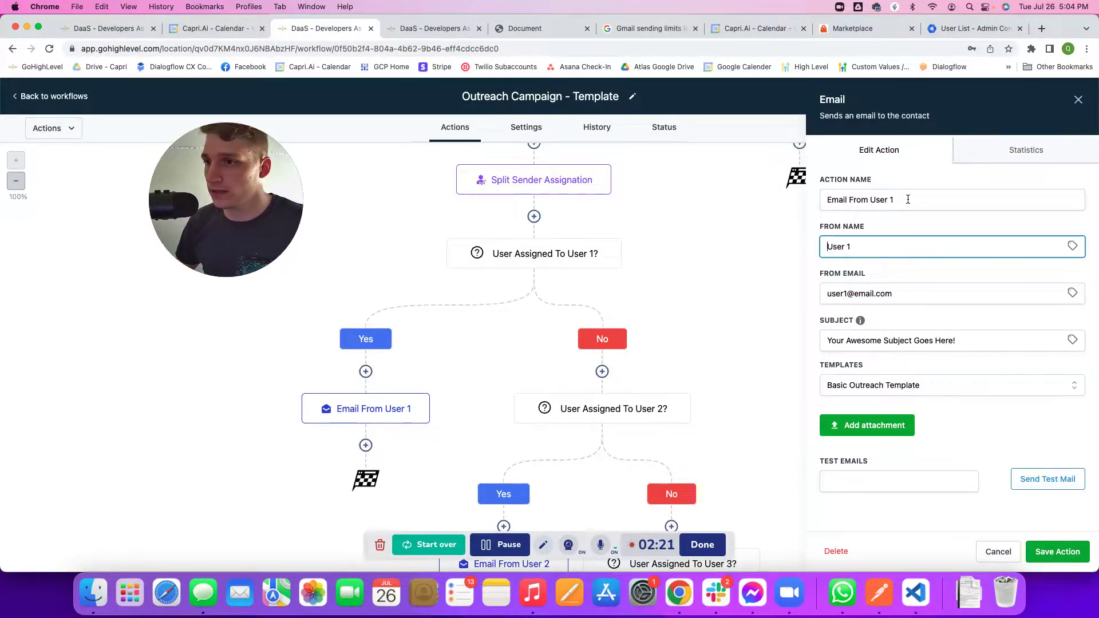
{"action": "left_click_drag", "start_coordinate": [961, 341], "coordinate": [826, 341]}
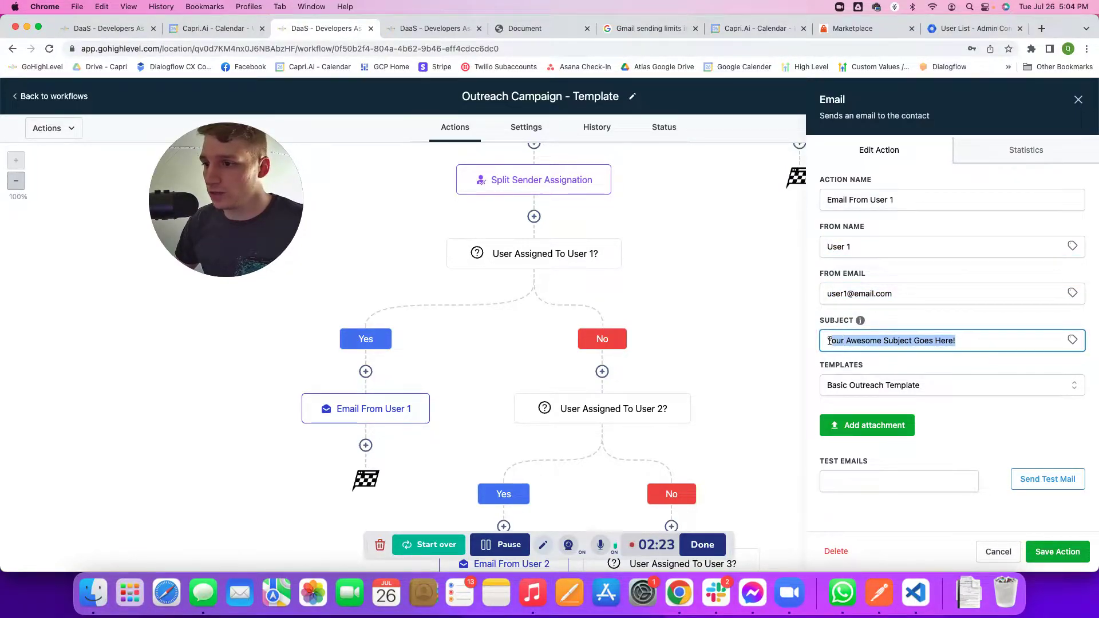
{"action": "left_click", "coordinate": [867, 386]}
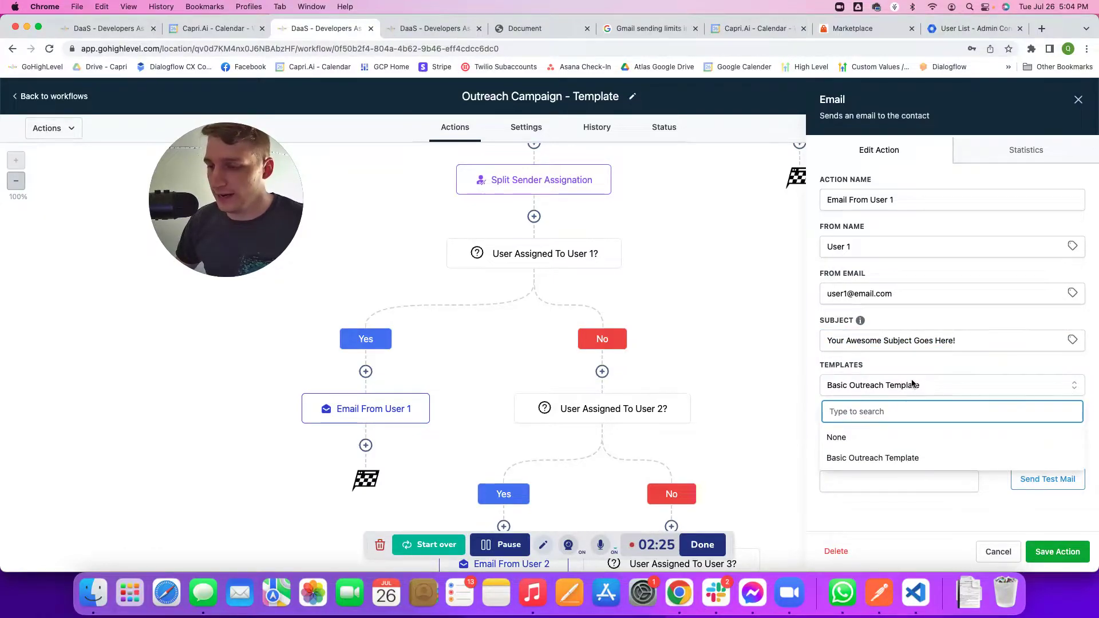
{"action": "left_click", "coordinate": [904, 331]}
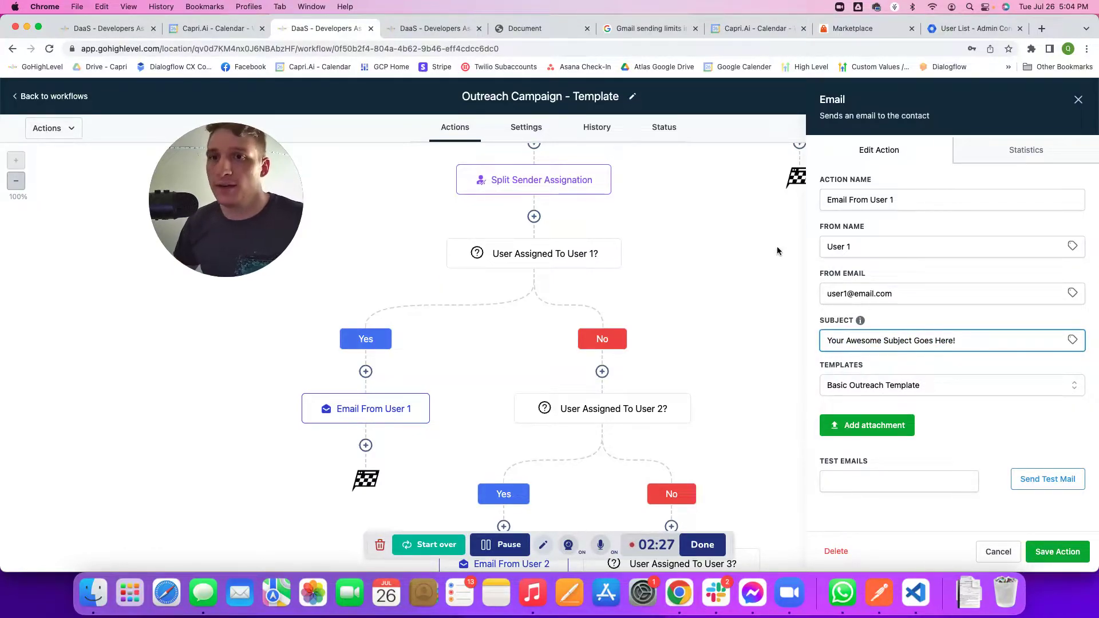
{"action": "left_click", "coordinate": [427, 29]}
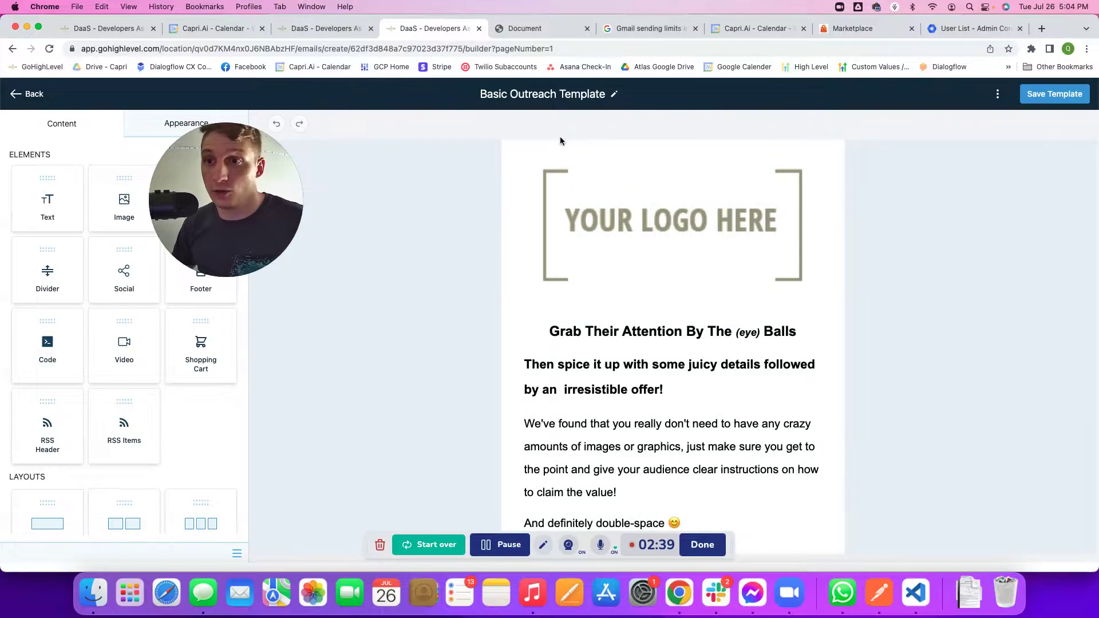
- Return to the outreach workflow canvas and close the Email From User 1 settings
{"action": "left_click", "coordinate": [322, 29]}
{"action": "scroll", "coordinate": [737, 307], "scroll_direction": "down", "scroll_amount": 3}
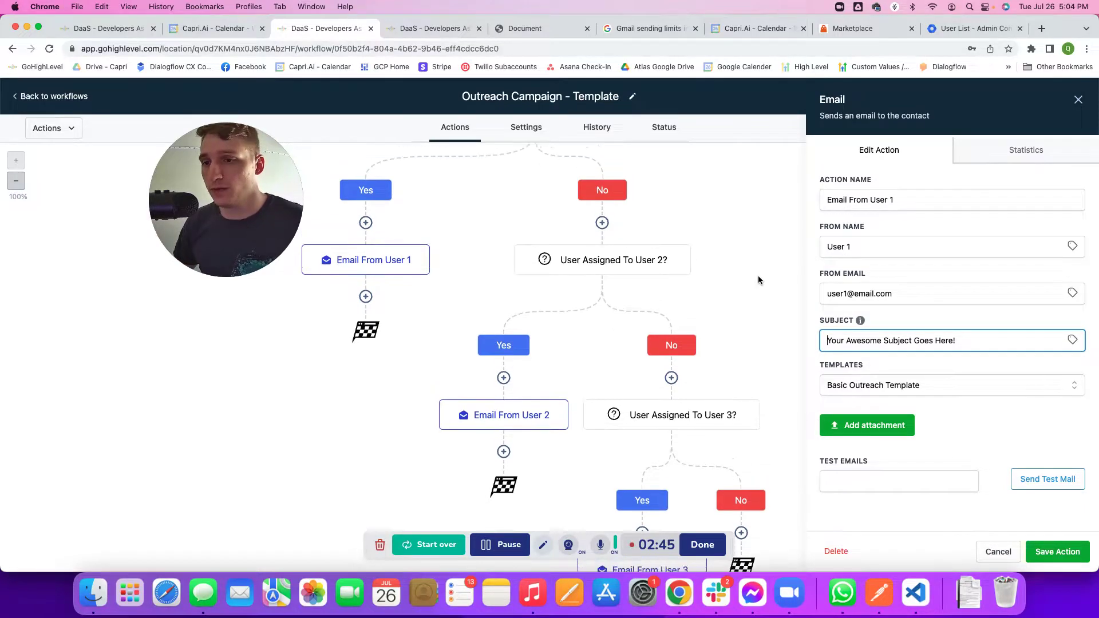
{"action": "scroll", "coordinate": [757, 276], "scroll_direction": "down", "scroll_amount": 2}
{"action": "scroll", "coordinate": [764, 306], "scroll_direction": "down", "scroll_amount": 1}
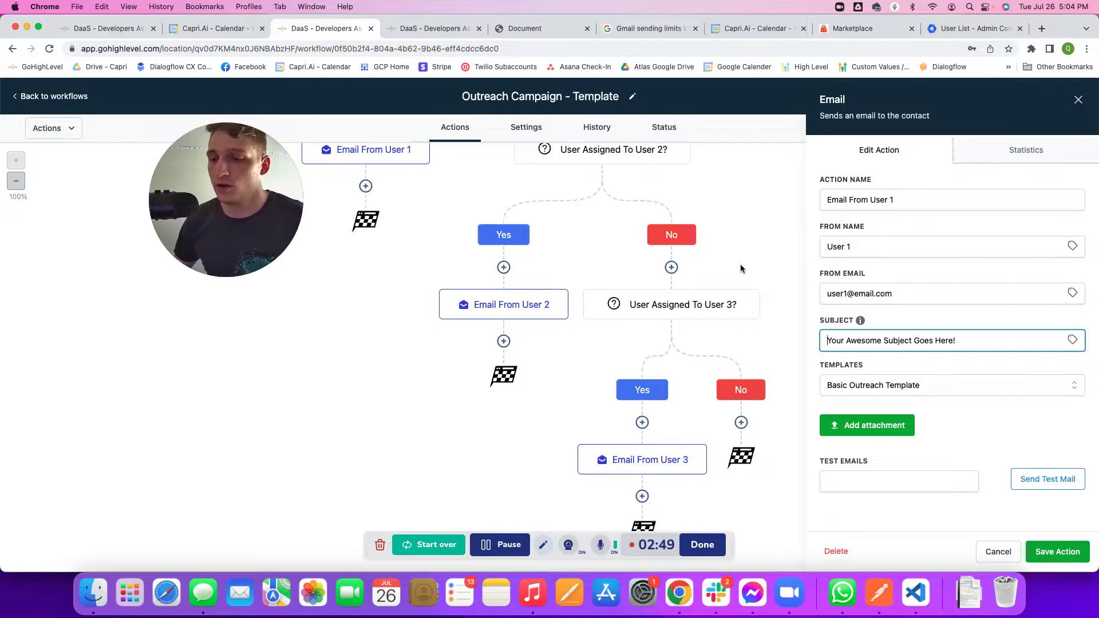
{"action": "scroll", "coordinate": [686, 328], "scroll_direction": "up", "scroll_amount": 8}
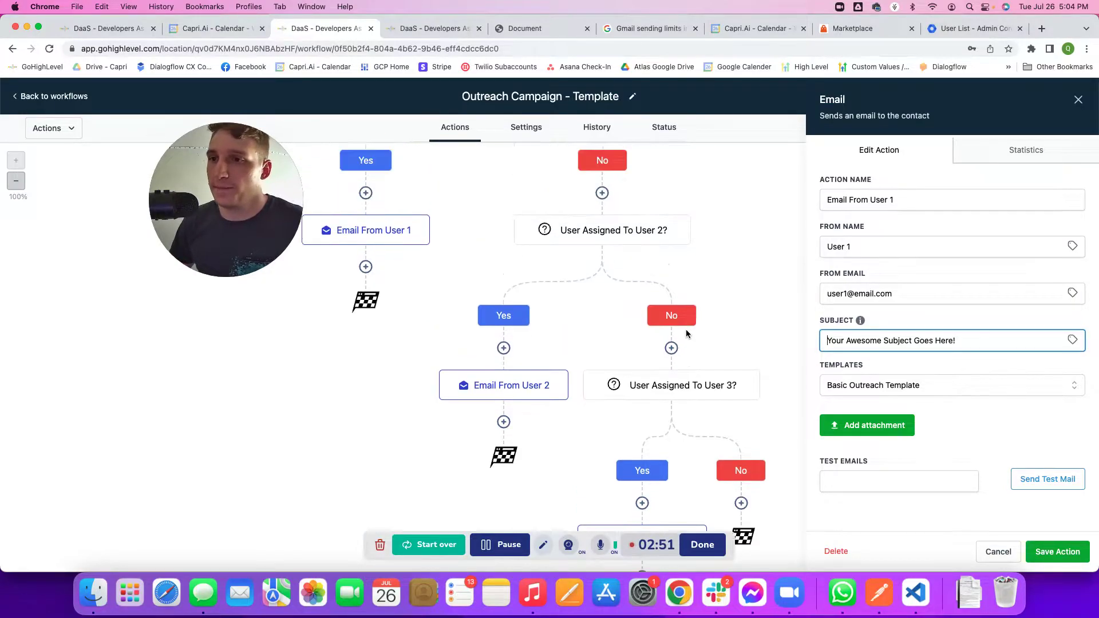
{"action": "scroll", "coordinate": [703, 291], "scroll_direction": "down", "scroll_amount": 6}
{"action": "scroll", "coordinate": [703, 291], "scroll_direction": "down", "scroll_amount": 3}
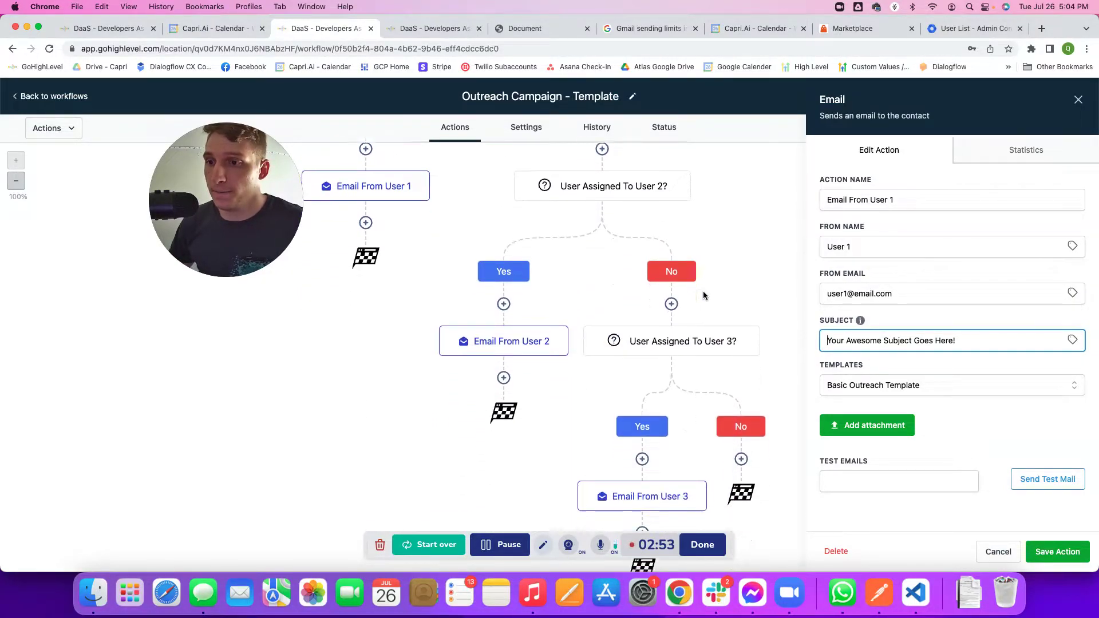
{"action": "scroll", "coordinate": [702, 290], "scroll_direction": "up", "scroll_amount": 4}
{"action": "scroll", "coordinate": [703, 291], "scroll_direction": "up", "scroll_amount": 20}
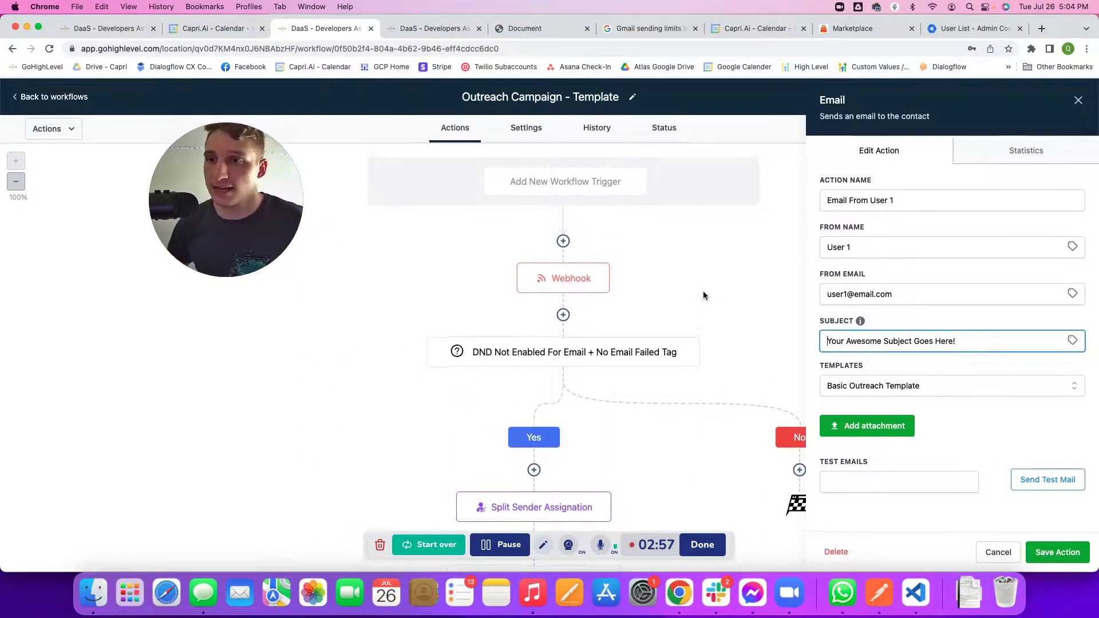
{"action": "left_click", "coordinate": [1077, 100]}
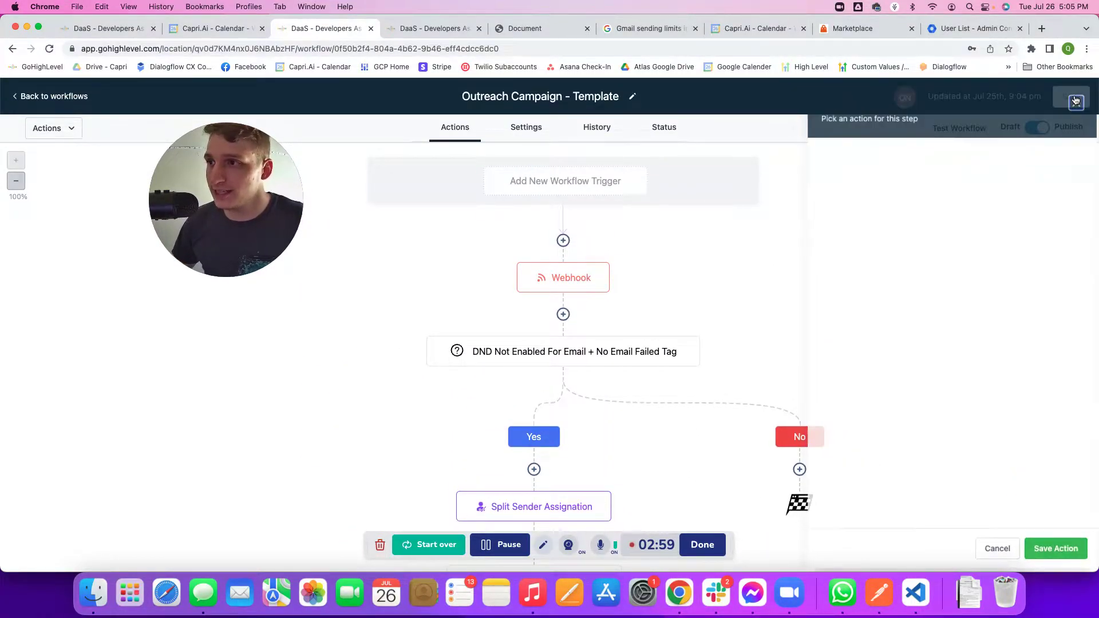
{"action": "left_click", "coordinate": [55, 98]}
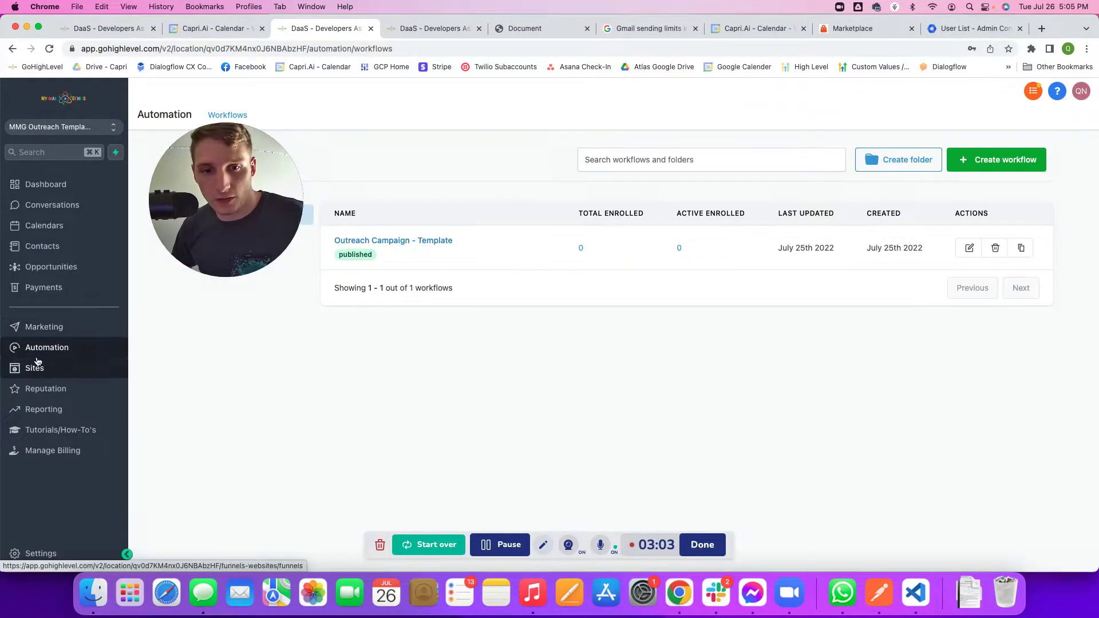
- Go to Contacts, then begin adding the other sub-account's 310 selected contacts to a workflow
{"action": "left_click", "coordinate": [55, 246]}
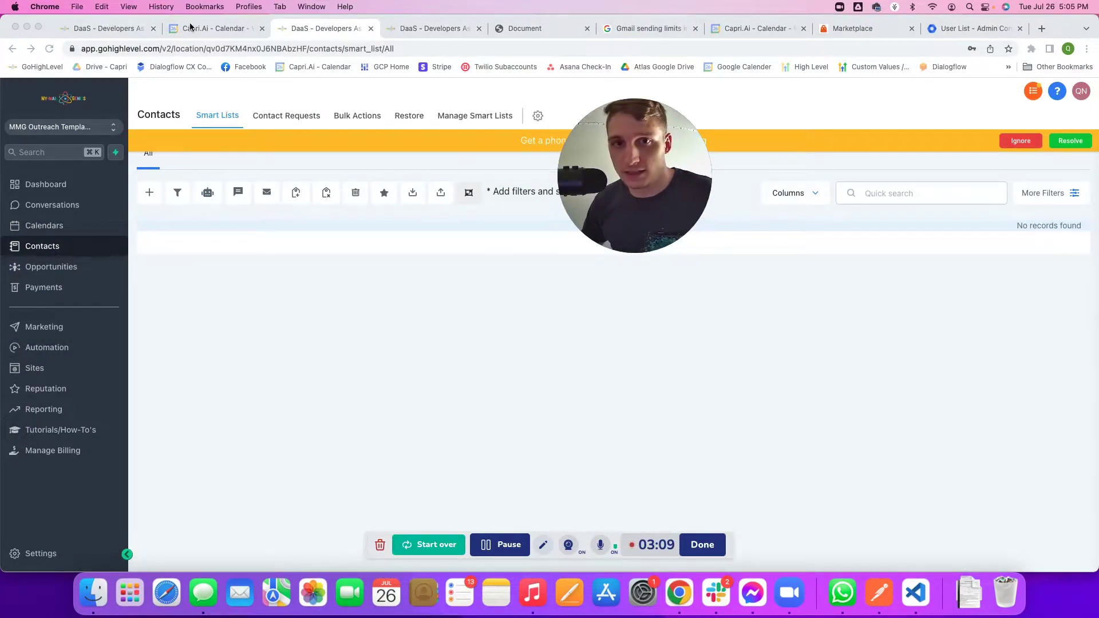
{"action": "key", "text": "super+1"}
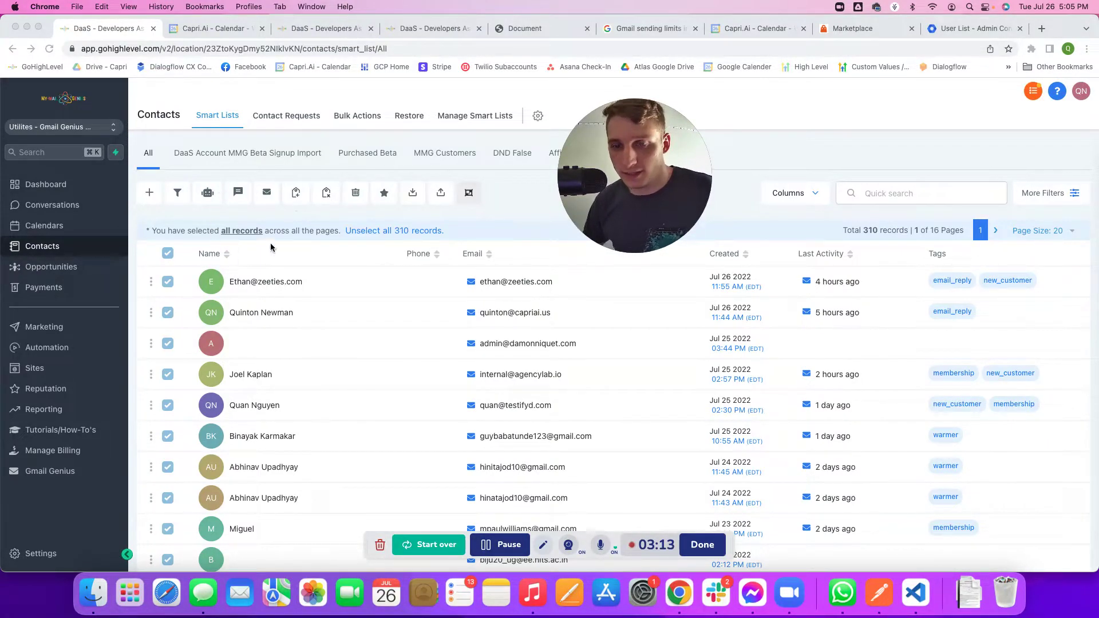
{"action": "left_click", "coordinate": [208, 193]}
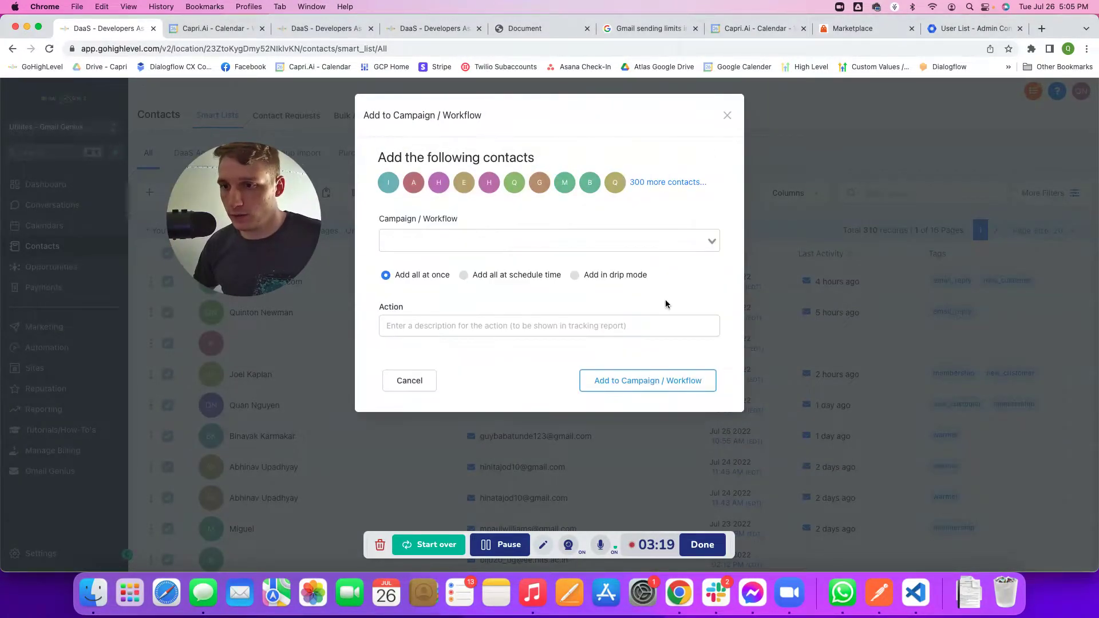
- Target Workflow - Customer Replied - New Customer and choose Add in drip mode
{"action": "left_click", "coordinate": [472, 236]}
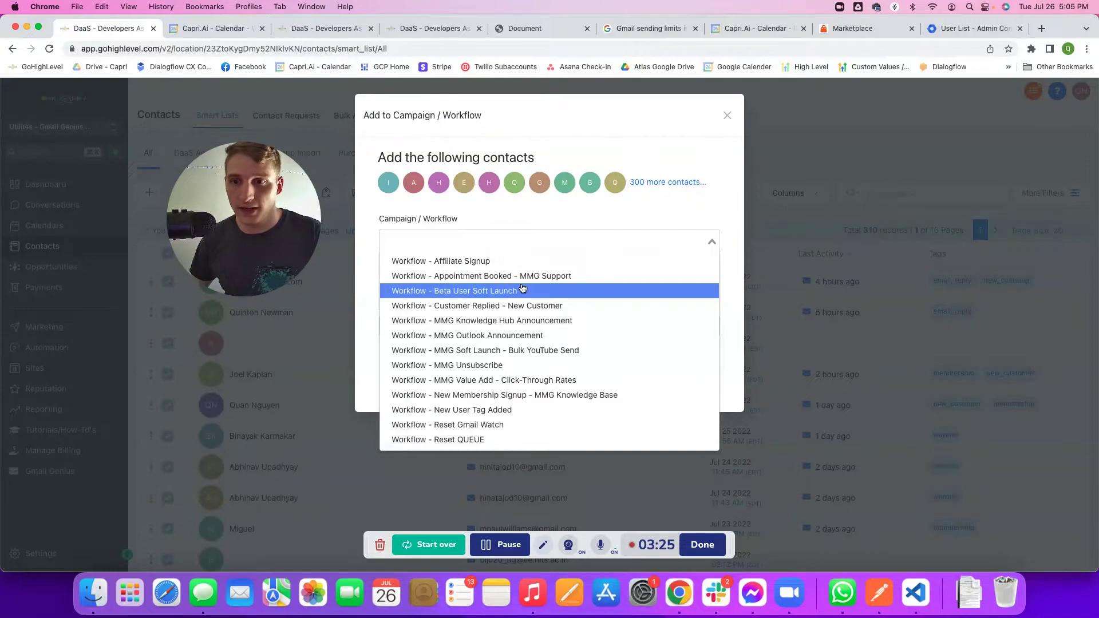
{"action": "left_click", "coordinate": [572, 308]}
{"action": "left_click", "coordinate": [571, 275]}
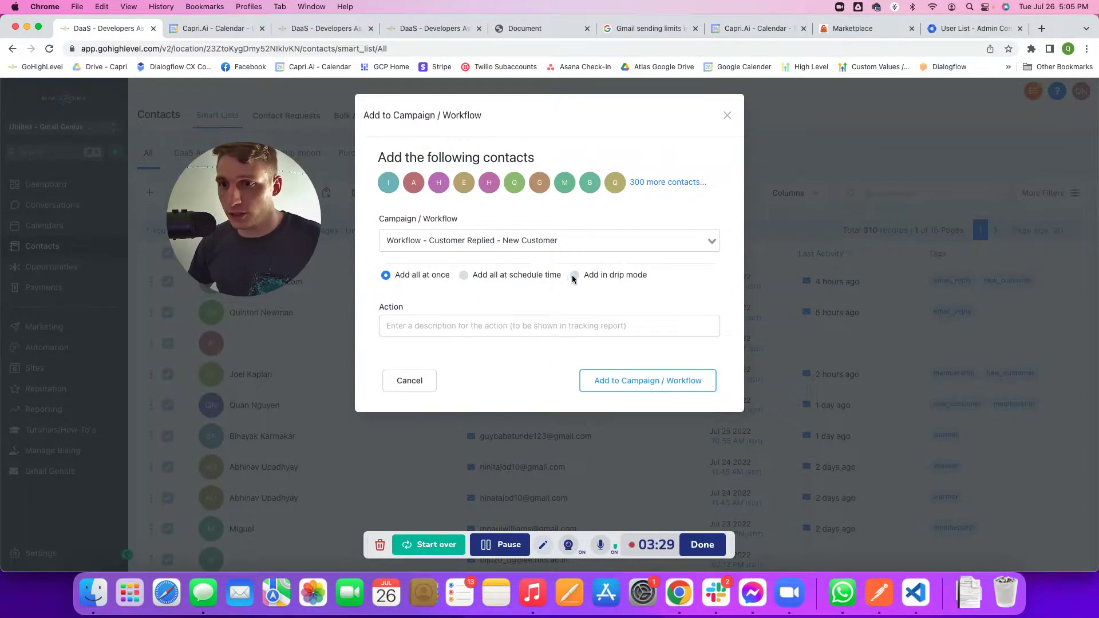
{"action": "scroll", "coordinate": [574, 311], "scroll_direction": "down", "scroll_amount": 1}
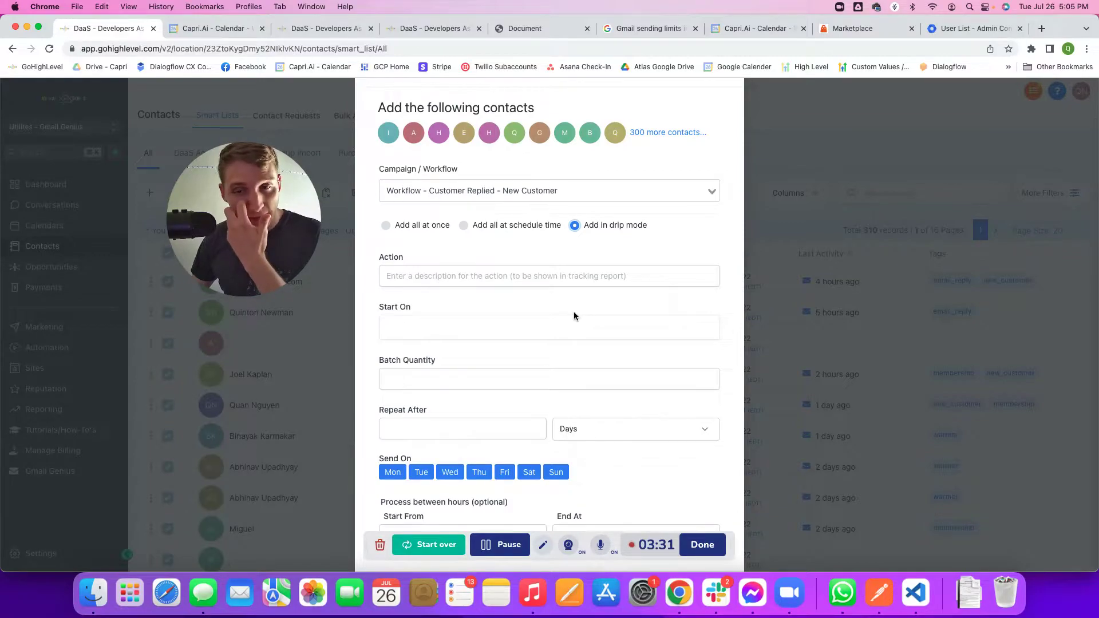
{"action": "scroll", "coordinate": [573, 313], "scroll_direction": "down", "scroll_amount": 1}
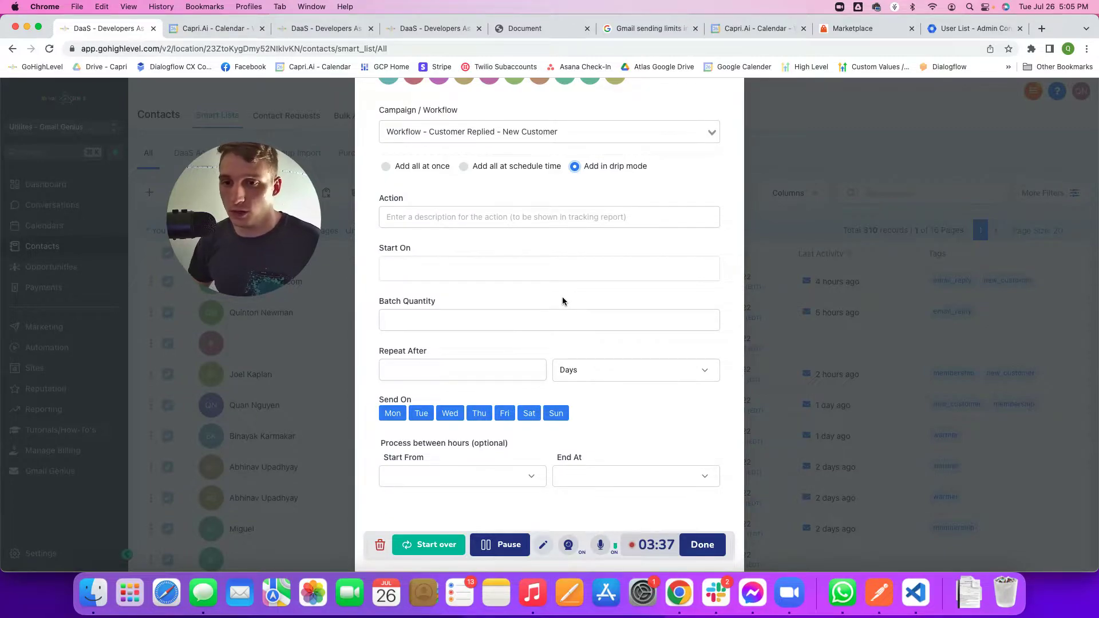
{"action": "scroll", "coordinate": [562, 297], "scroll_direction": "down", "scroll_amount": 1}
{"action": "left_click", "coordinate": [417, 303]}
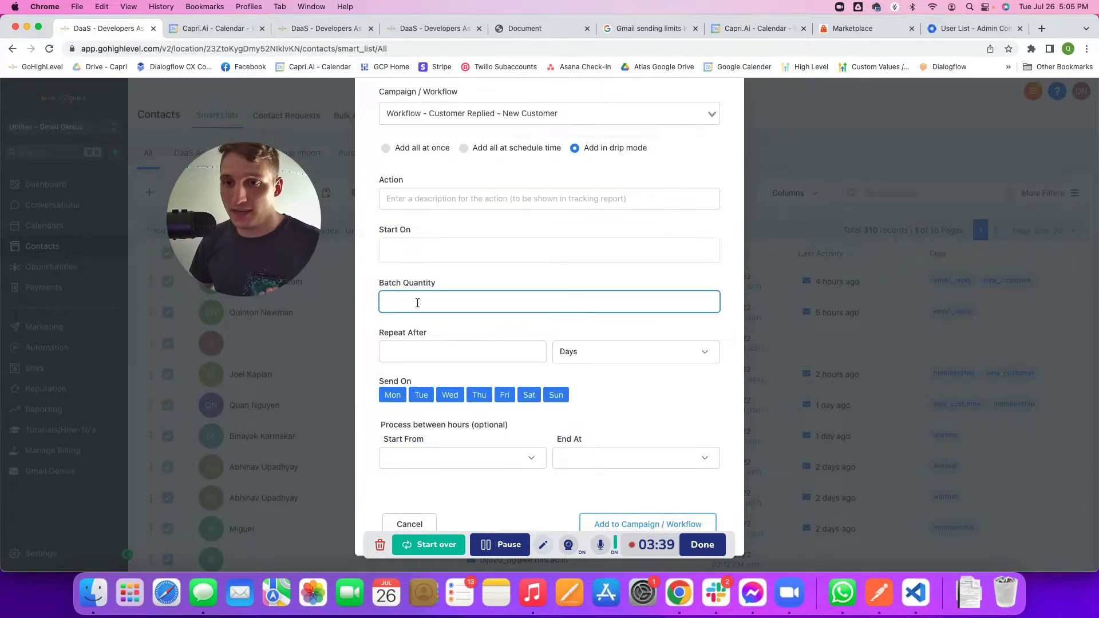
- Set the drip Batch Quantity to 3
{"action": "type", "text": "1"}
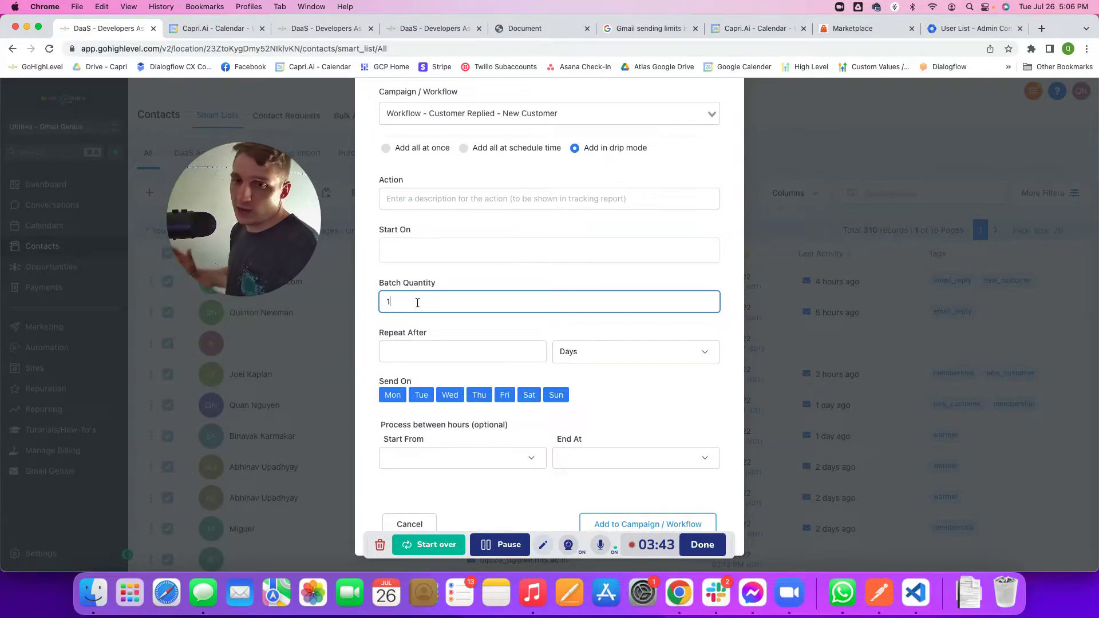
{"action": "key", "text": "BackSpace"}
{"action": "type", "text": "3"}
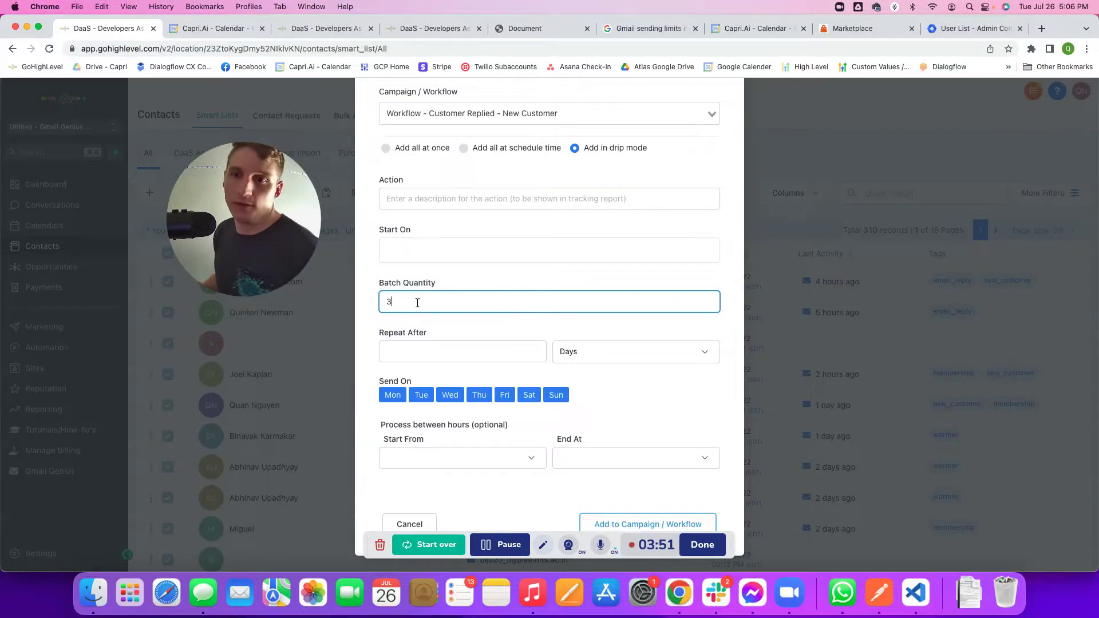
{"action": "left_click", "coordinate": [447, 356]}
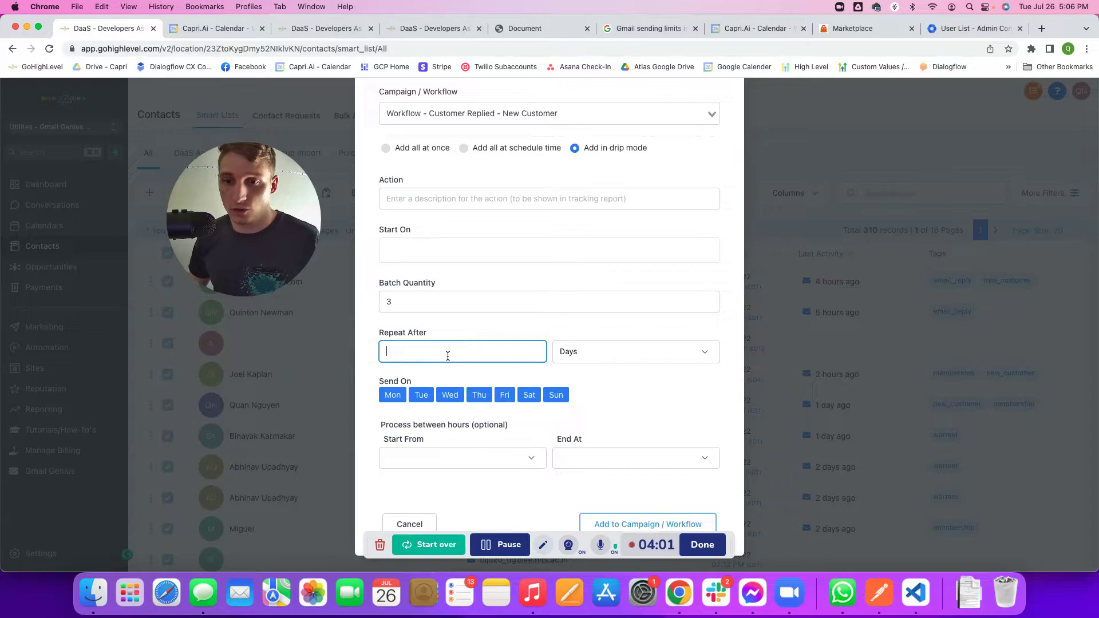
- Limit processing hours to 05:00 am through 09:00 pm
{"action": "left_click", "coordinate": [477, 461]}
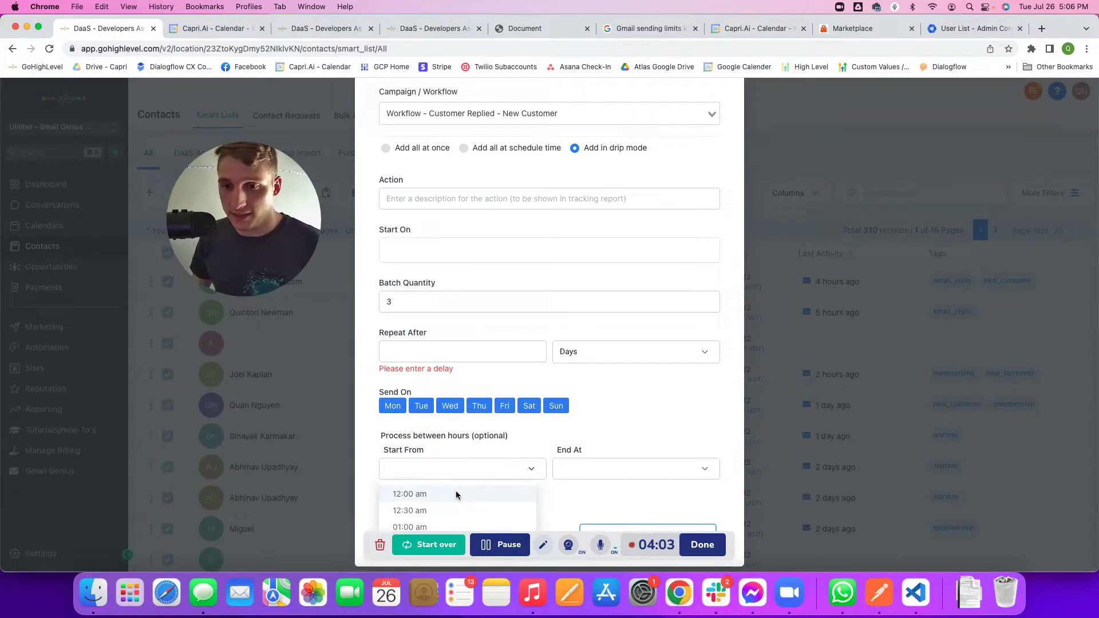
{"action": "scroll", "coordinate": [456, 492], "scroll_direction": "down", "scroll_amount": 5}
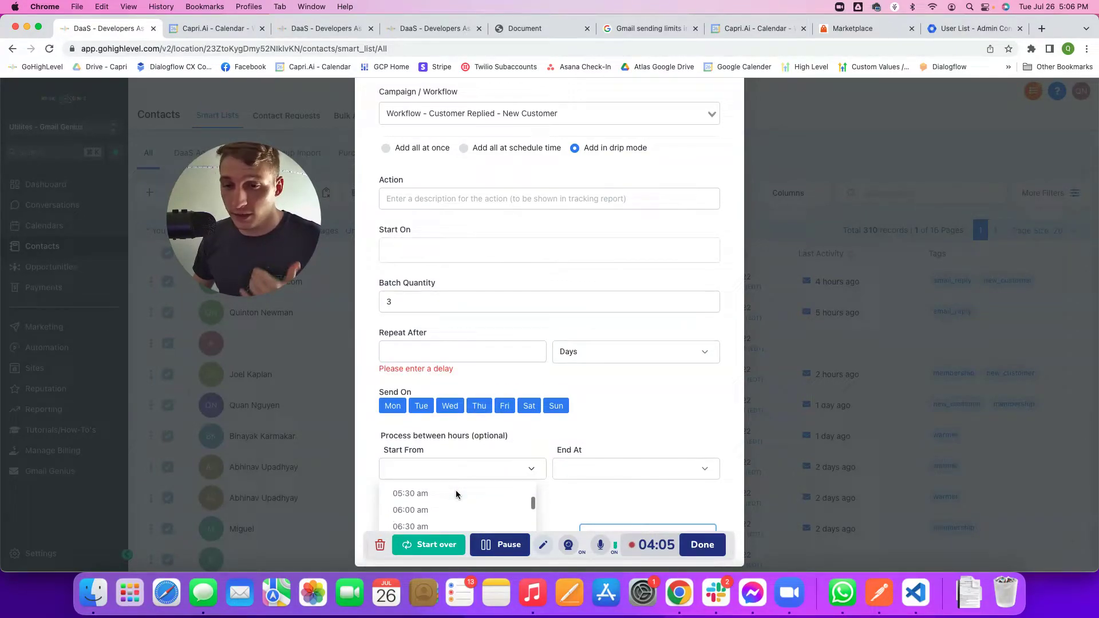
{"action": "scroll", "coordinate": [448, 499], "scroll_direction": "up", "scroll_amount": 1}
{"action": "left_click", "coordinate": [448, 500]}
{"action": "left_click", "coordinate": [612, 470]}
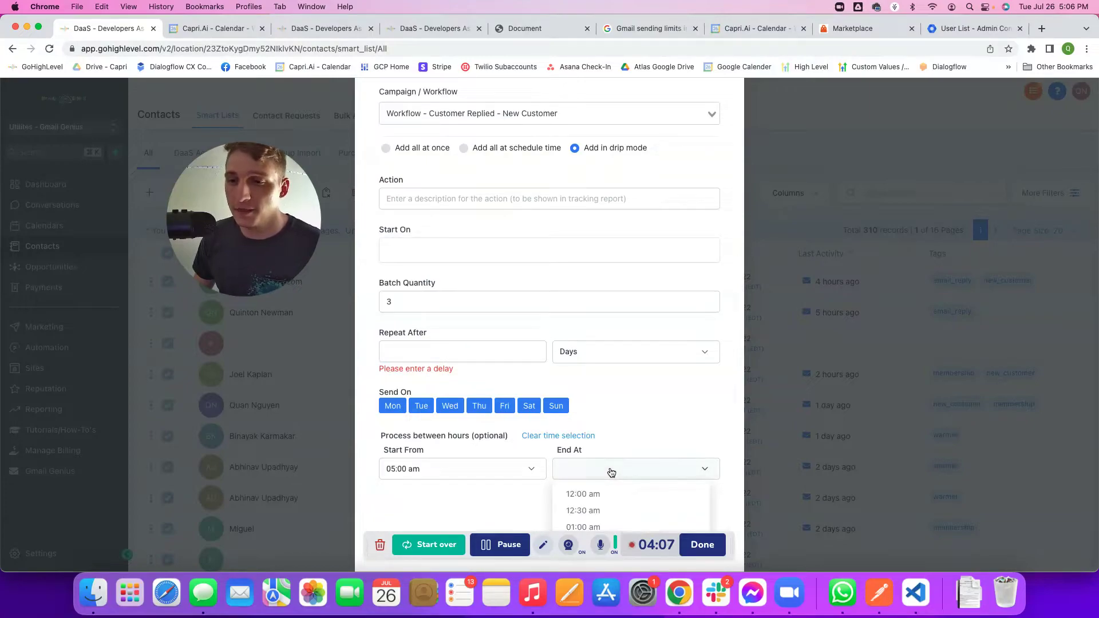
{"action": "scroll", "coordinate": [654, 496], "scroll_direction": "down", "scroll_amount": 10}
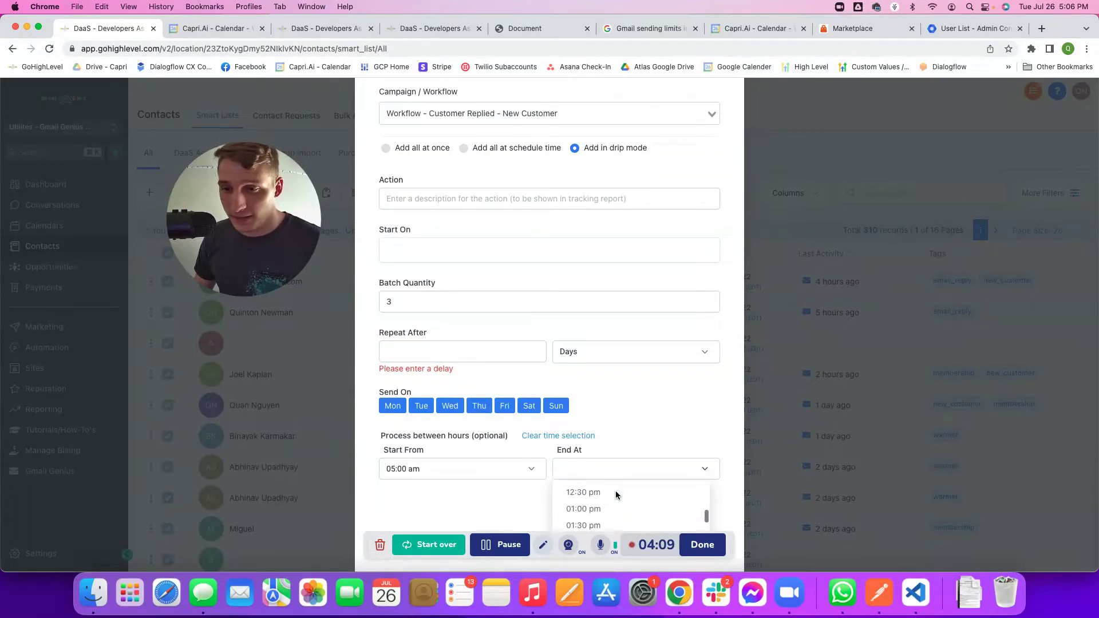
{"action": "scroll", "coordinate": [602, 518], "scroll_direction": "down", "scroll_amount": 3}
{"action": "scroll", "coordinate": [607, 516], "scroll_direction": "down", "scroll_amount": 7}
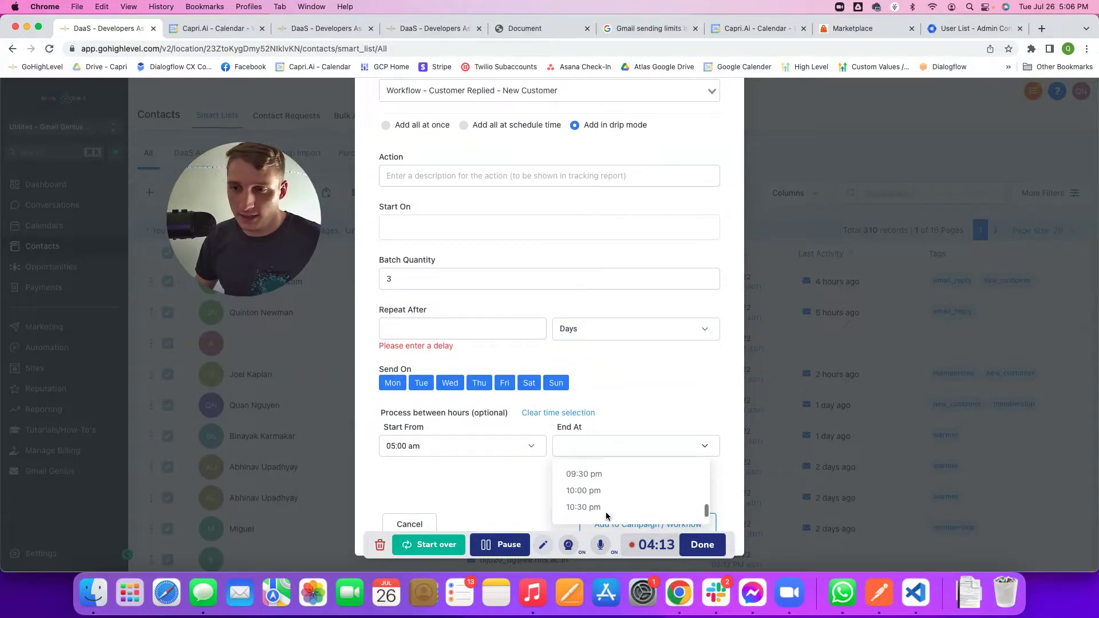
{"action": "scroll", "coordinate": [606, 515], "scroll_direction": "up", "scroll_amount": 1}
{"action": "left_click", "coordinate": [606, 500]}
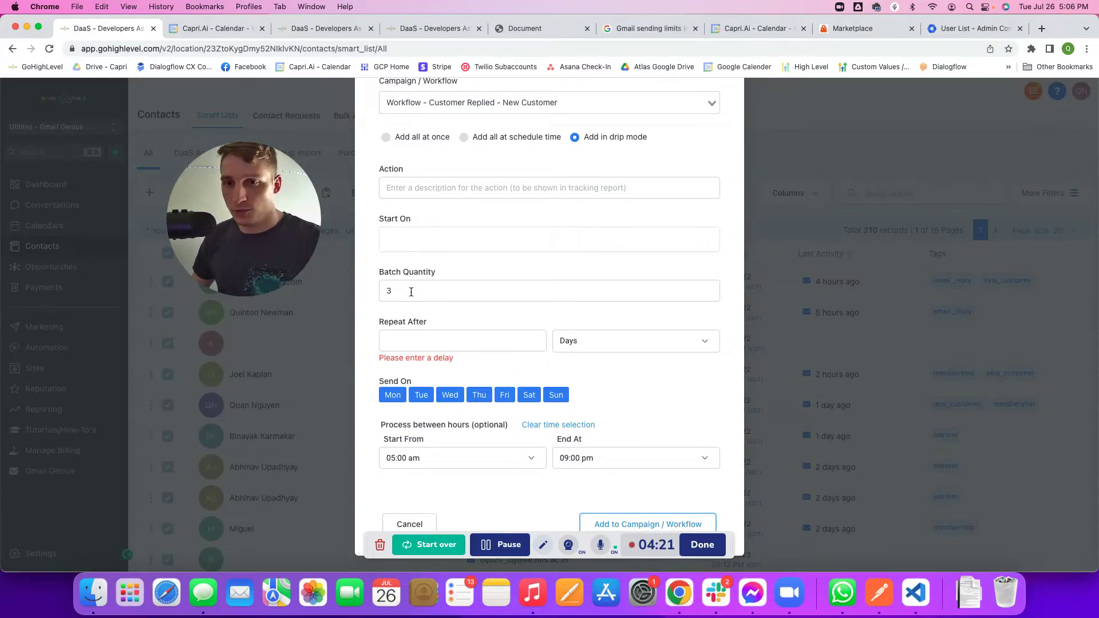
- Set Repeat After to 1 hour, then close the Add to Campaign / Workflow dialog
{"action": "left_click", "coordinate": [479, 337]}
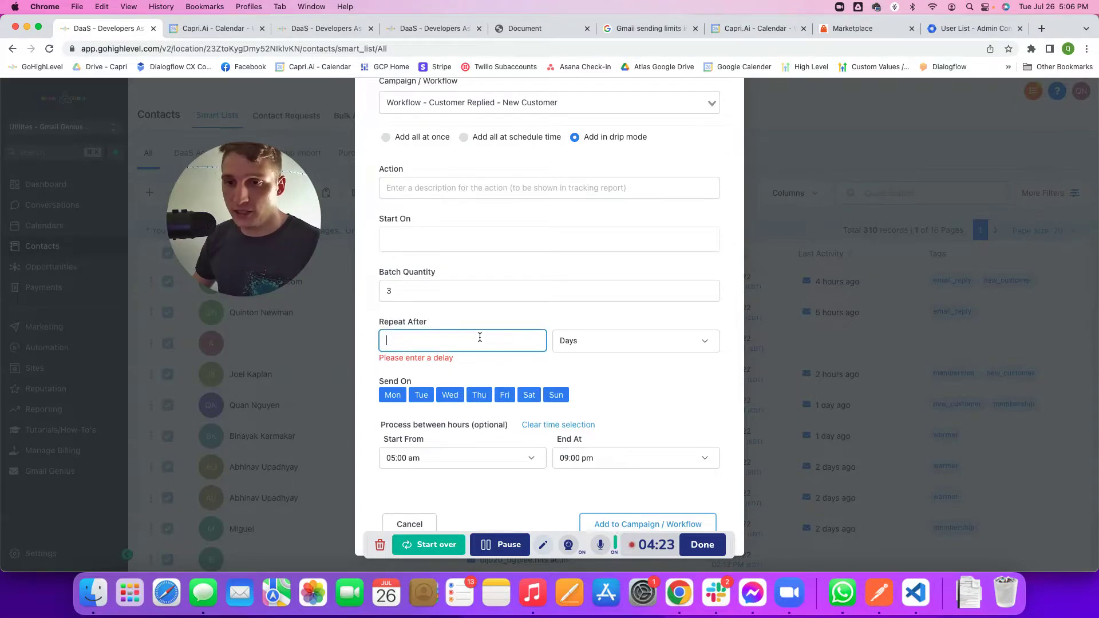
{"action": "type", "text": "1"}
{"action": "left_click", "coordinate": [612, 357]}
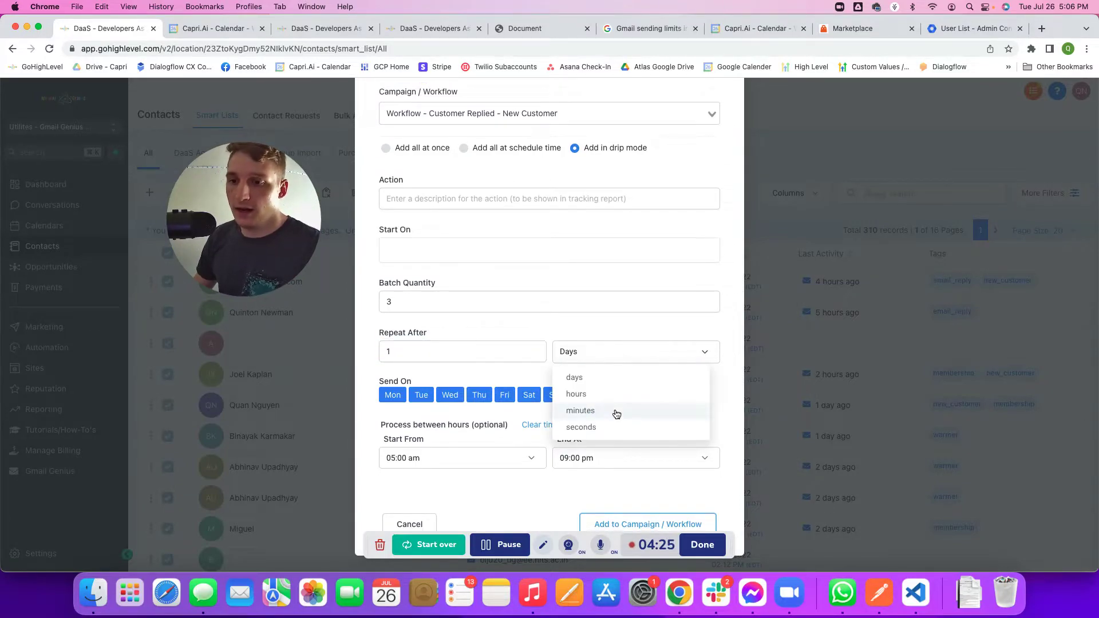
{"action": "left_click", "coordinate": [578, 394]}
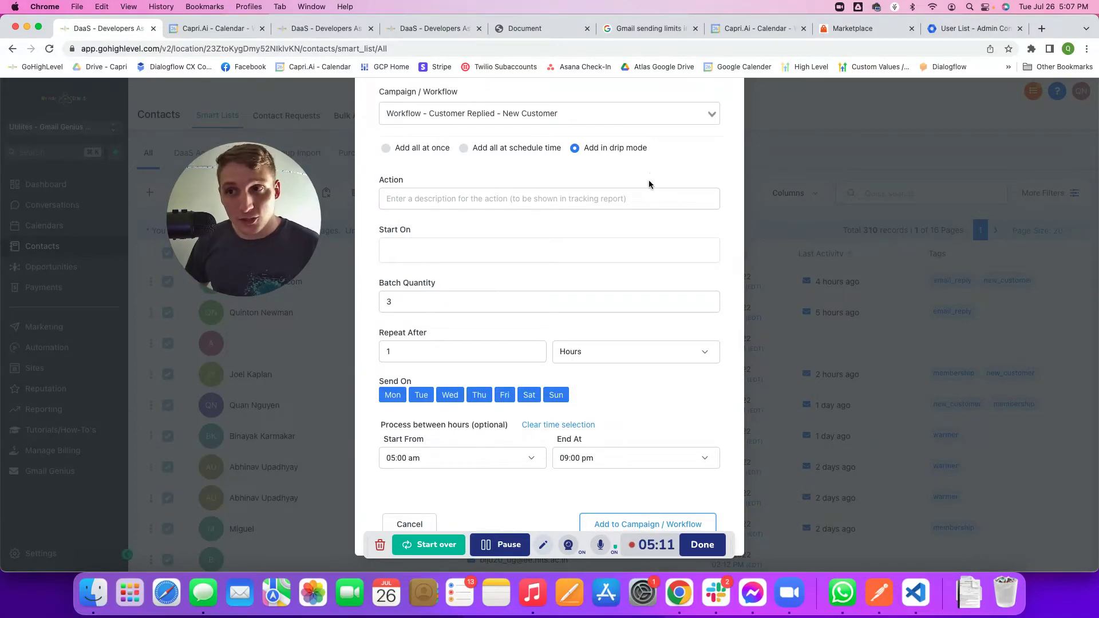
{"action": "scroll", "coordinate": [647, 179], "scroll_direction": "up", "scroll_amount": 4}
{"action": "left_click", "coordinate": [727, 117]}
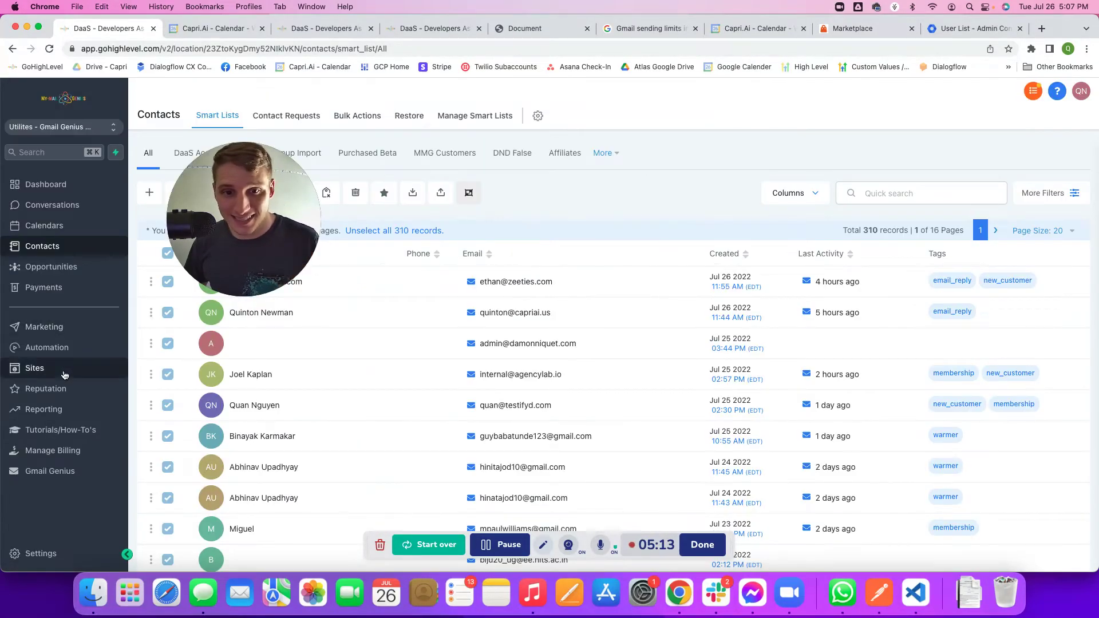
- In the outreach template sub-account, check its single workflow, then go to Marketing
{"action": "left_click", "coordinate": [57, 357]}
{"action": "left_click", "coordinate": [322, 30]}
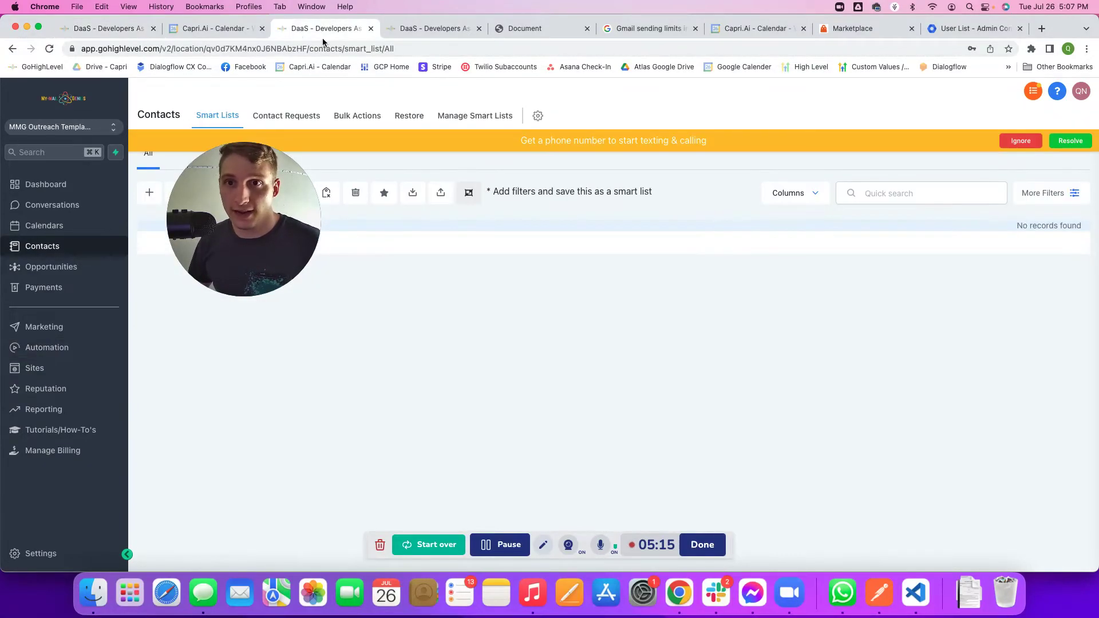
{"action": "left_click", "coordinate": [34, 347]}
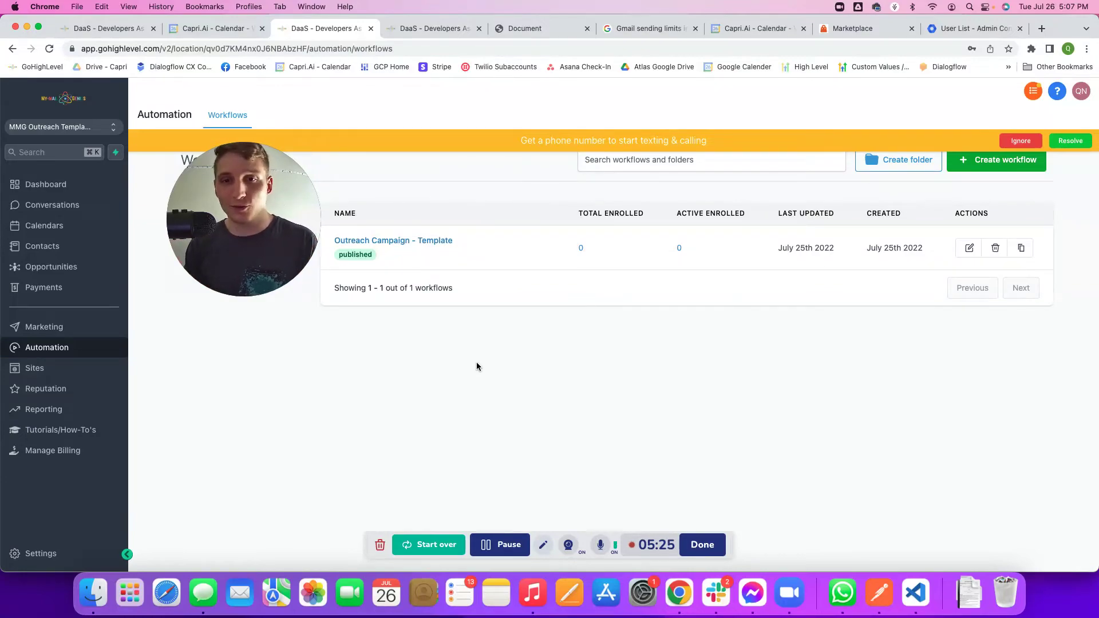
{"action": "mouse_move", "coordinate": [398, 231]}
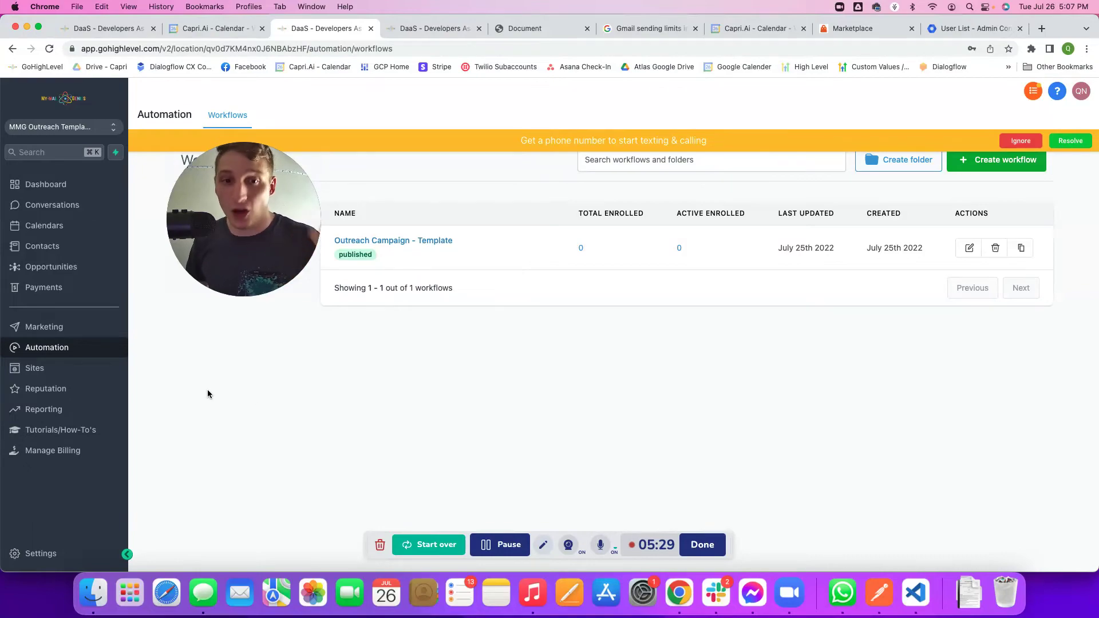
{"action": "left_click", "coordinate": [59, 325]}
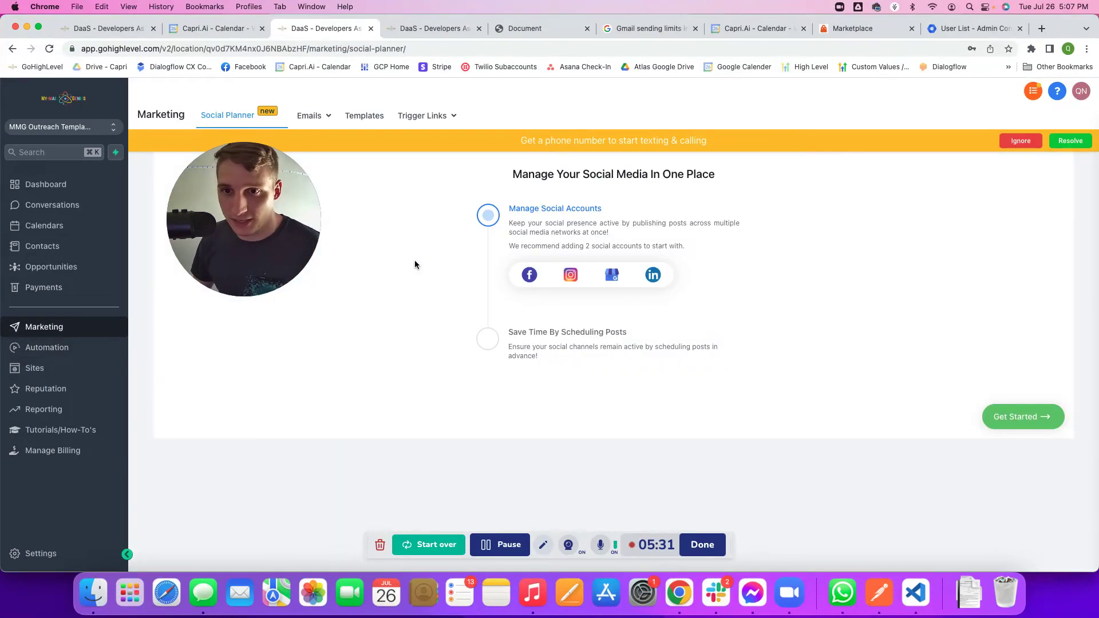
- Pass through the empty Email Campaigns list and open the Email Templates page under Emails
{"action": "mouse_move", "coordinate": [309, 119]}
{"action": "left_click", "coordinate": [303, 140]}
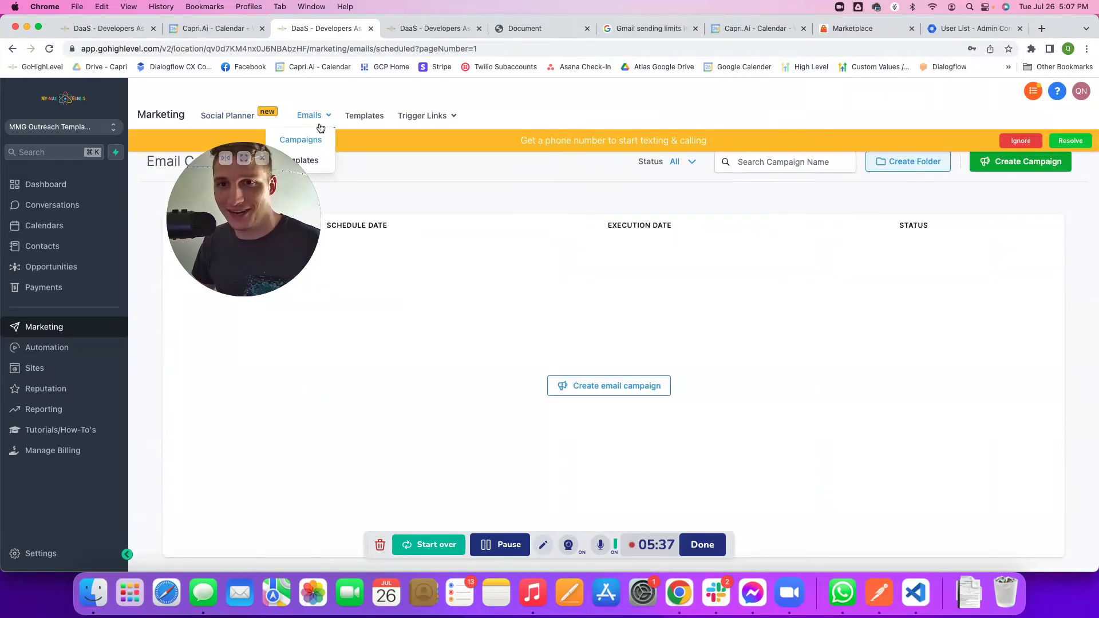
{"action": "left_click_drag", "start_coordinate": [286, 245], "coordinate": [572, 124]}
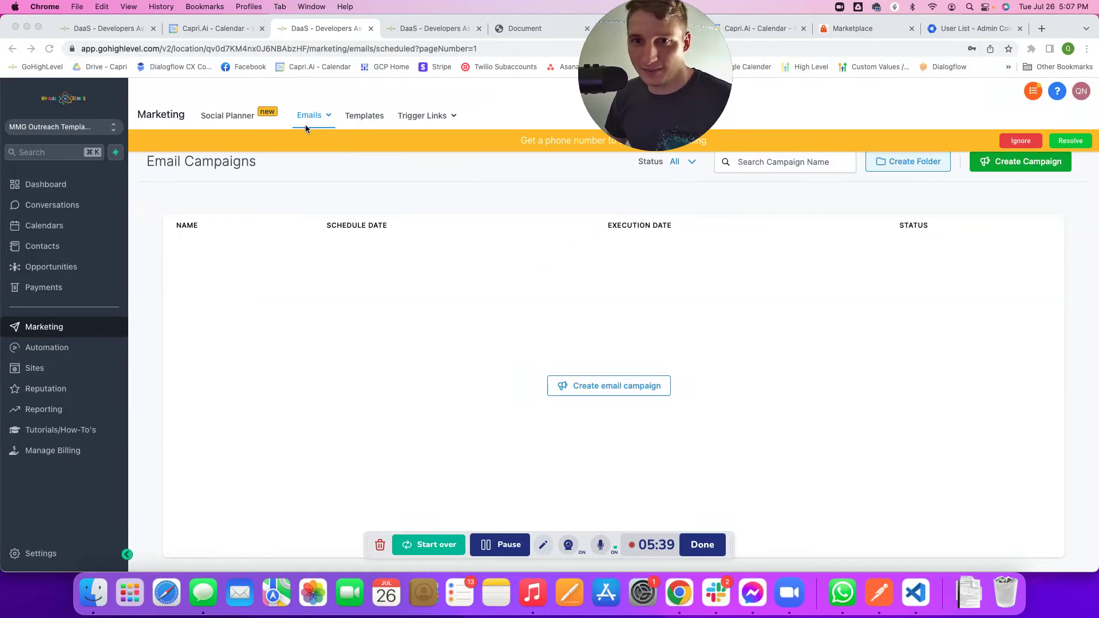
{"action": "mouse_move", "coordinate": [314, 115]}
{"action": "left_click", "coordinate": [312, 162]}
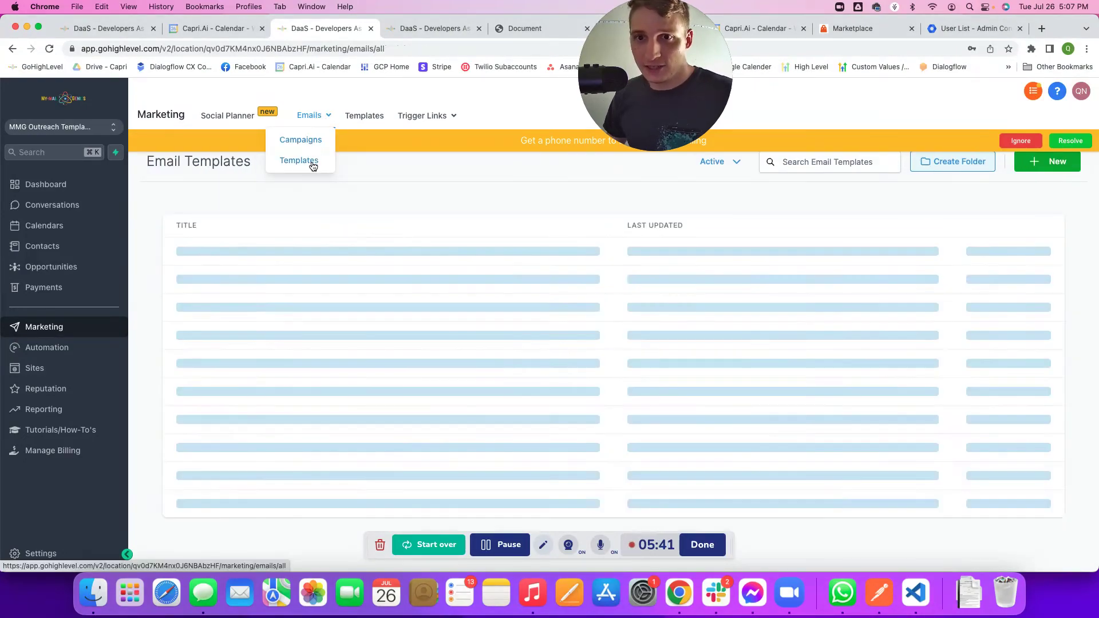